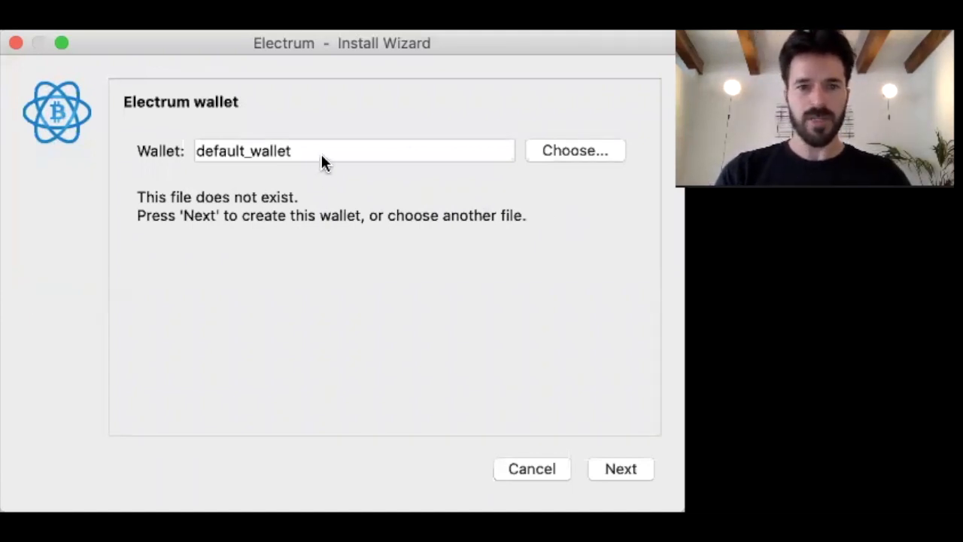
- Replace default_wallet with the wallet name canivete-bitcoinheiro and continue
click(295, 149)
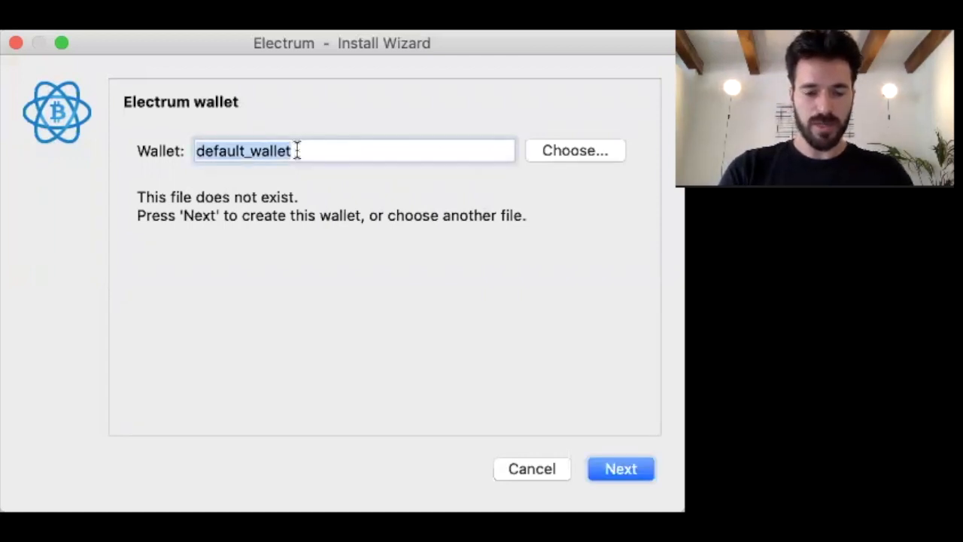
text(canive)
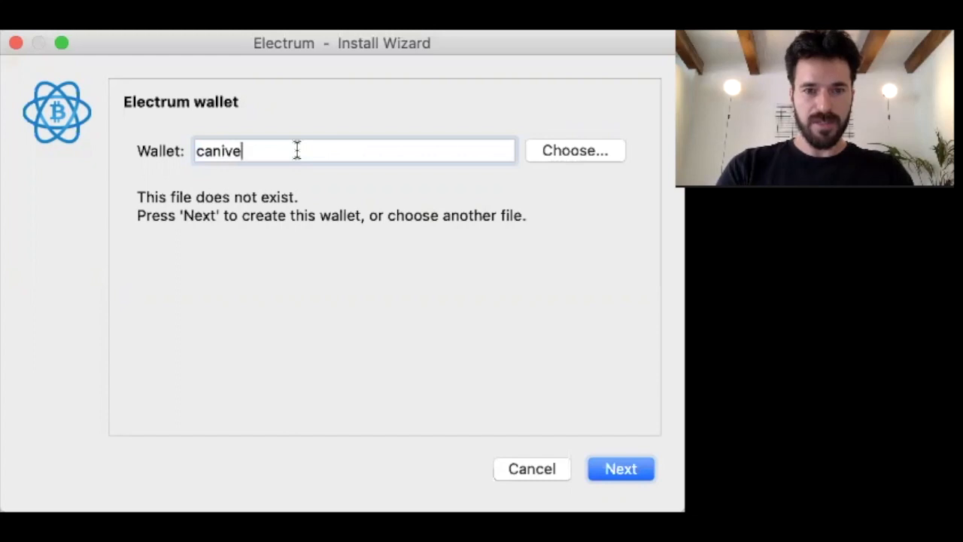
text(te-bi)
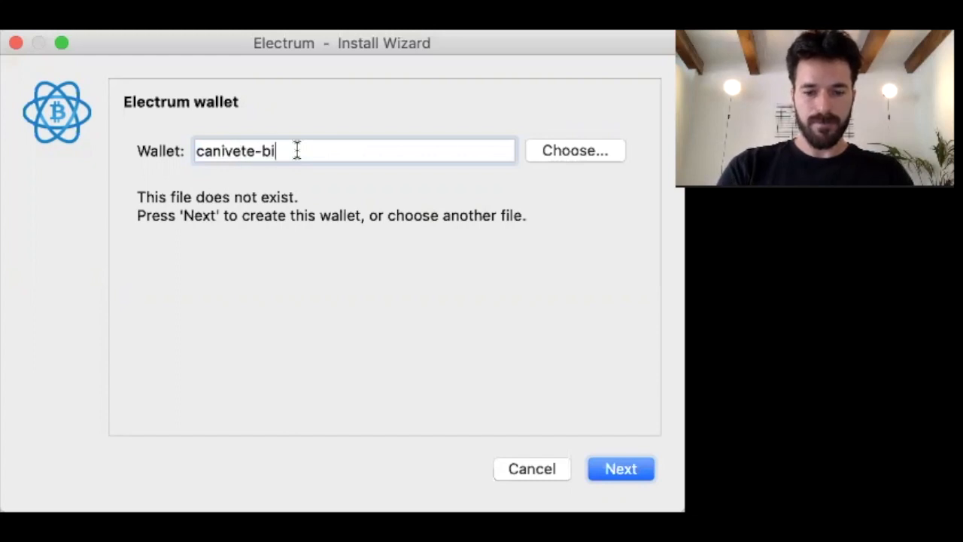
text(tcoinheiro)
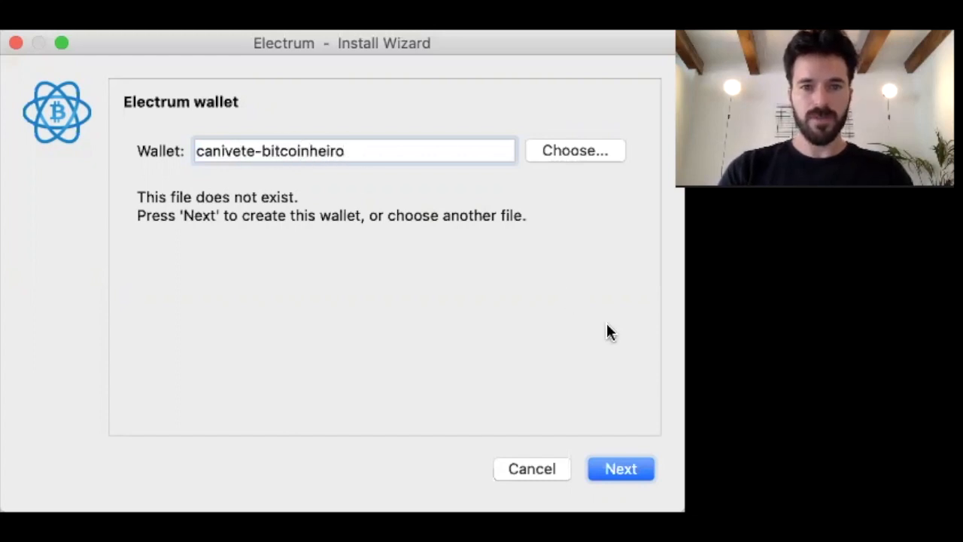
click(613, 467)
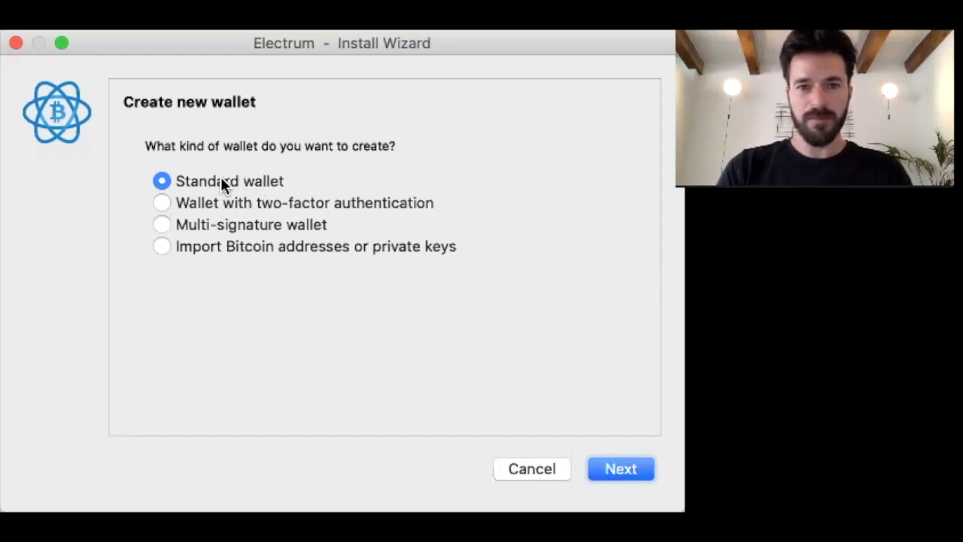
- Compare the two-factor, multi-signature and import options, then pick Multi-signature wallet
click(198, 205)
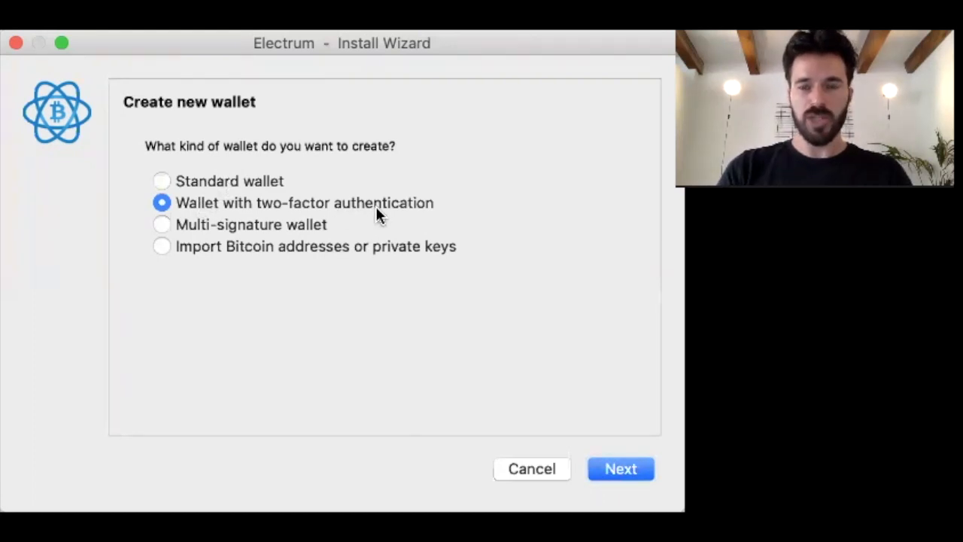
click(304, 229)
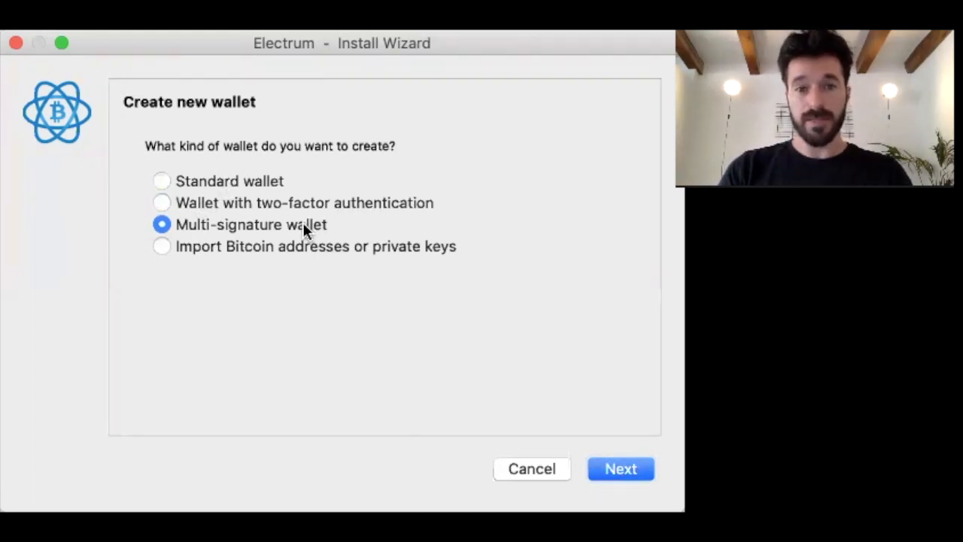
click(304, 248)
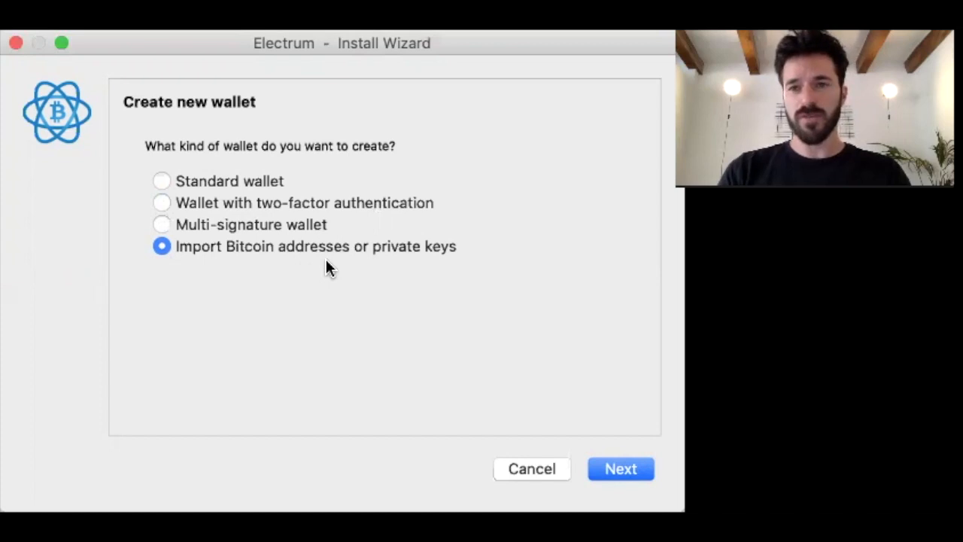
click(301, 225)
click(623, 466)
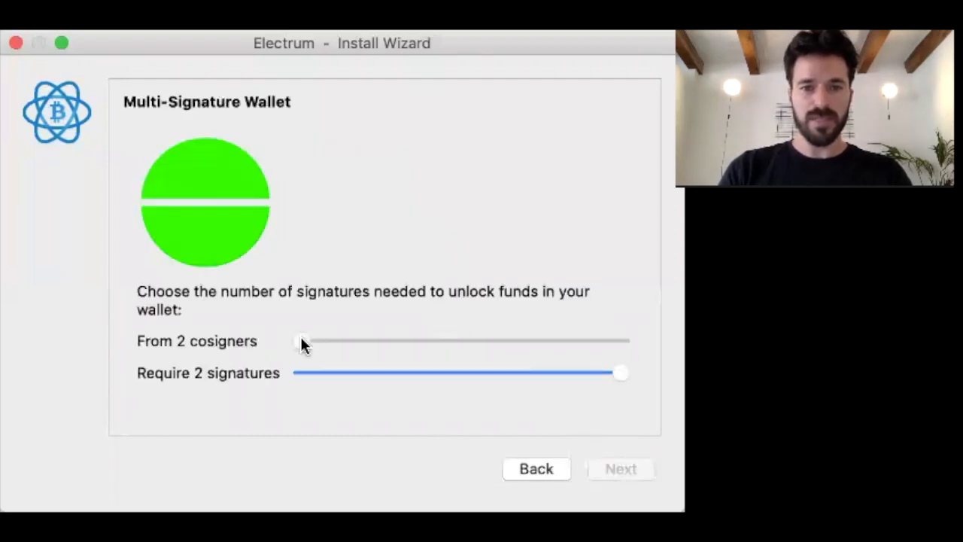
- Try several cosigner and signature counts (5, 3, 2-of-3), then settle on 2-of-2
drag(300, 342, 367, 341)
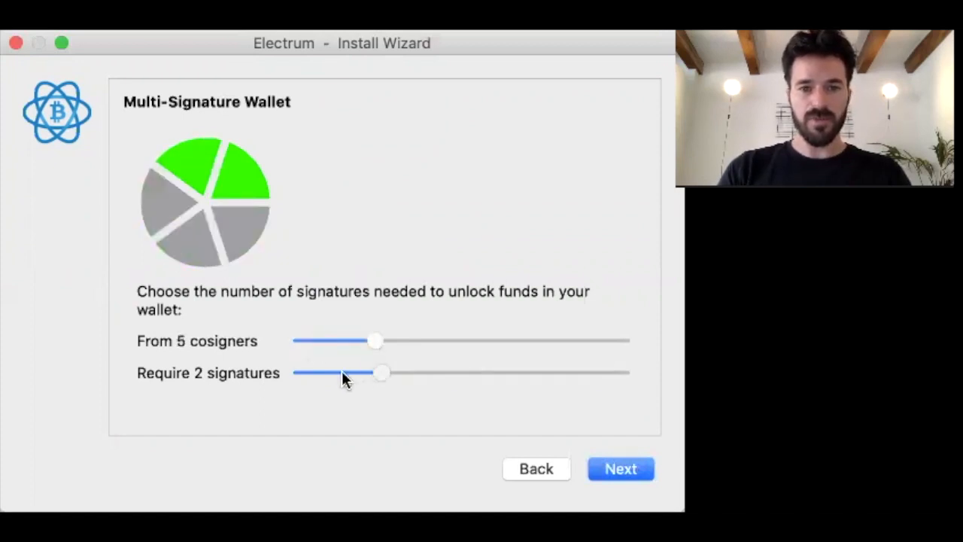
mouse_move(356, 369)
mouse_down()
mouse_move(490, 374)
mouse_move(374, 373)
mouse_up()
drag(369, 340, 329, 340)
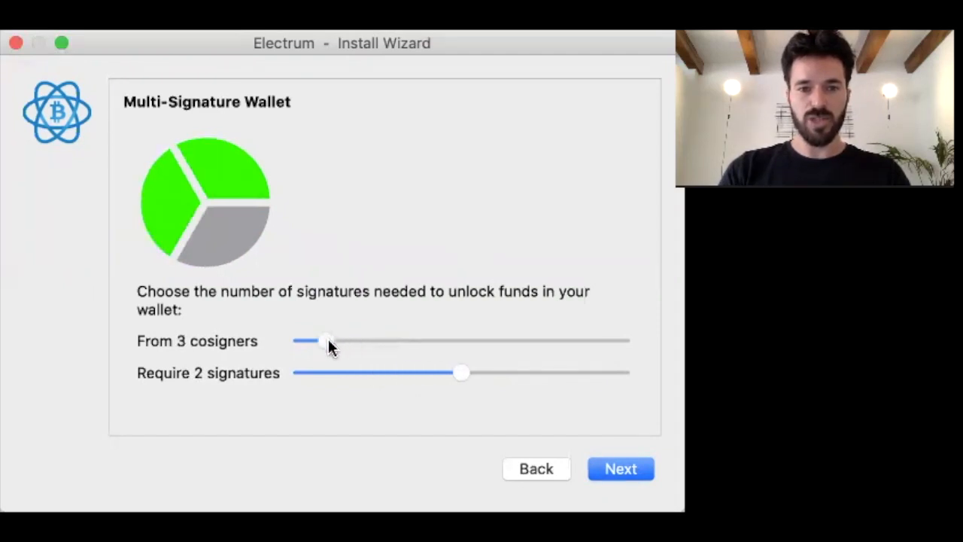
drag(325, 344, 374, 348)
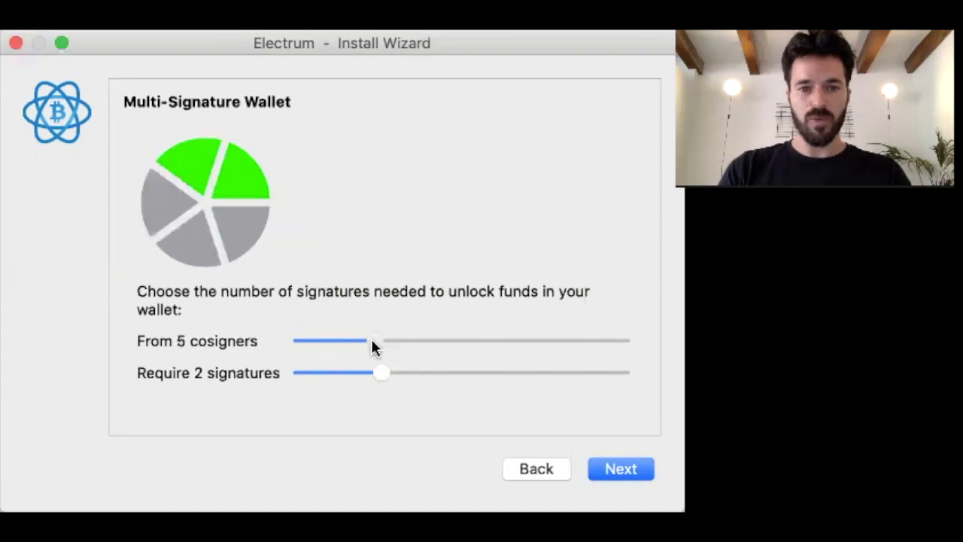
click(419, 374)
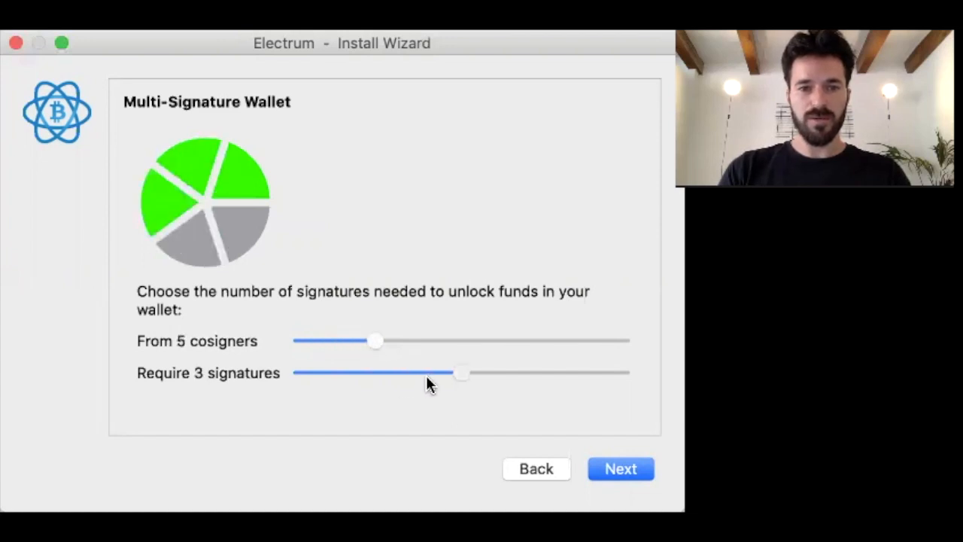
drag(376, 340, 322, 342)
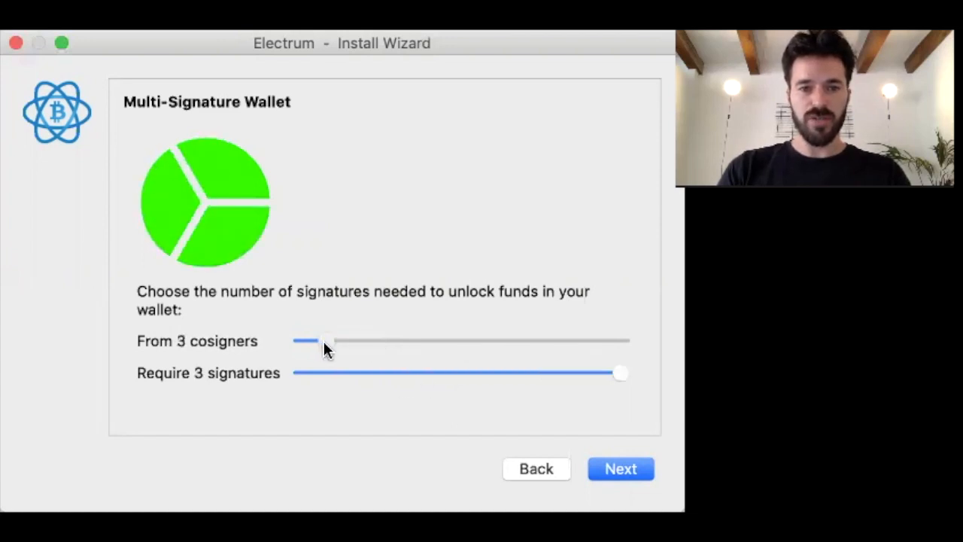
drag(619, 378, 490, 384)
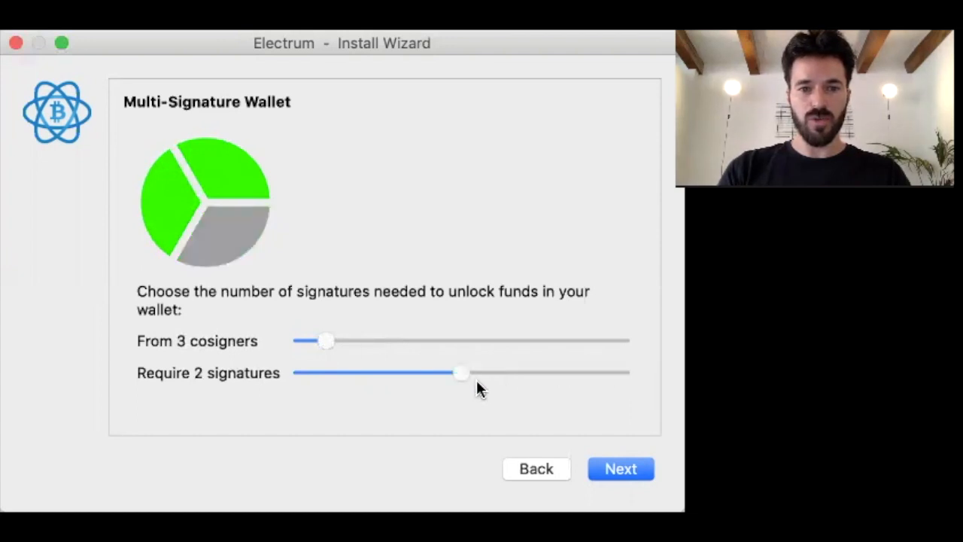
drag(318, 339, 293, 344)
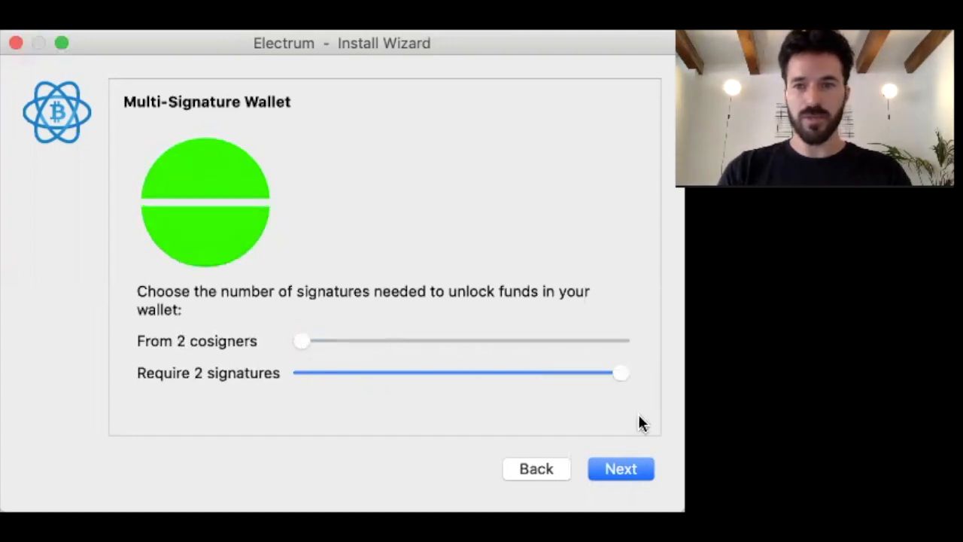
click(630, 470)
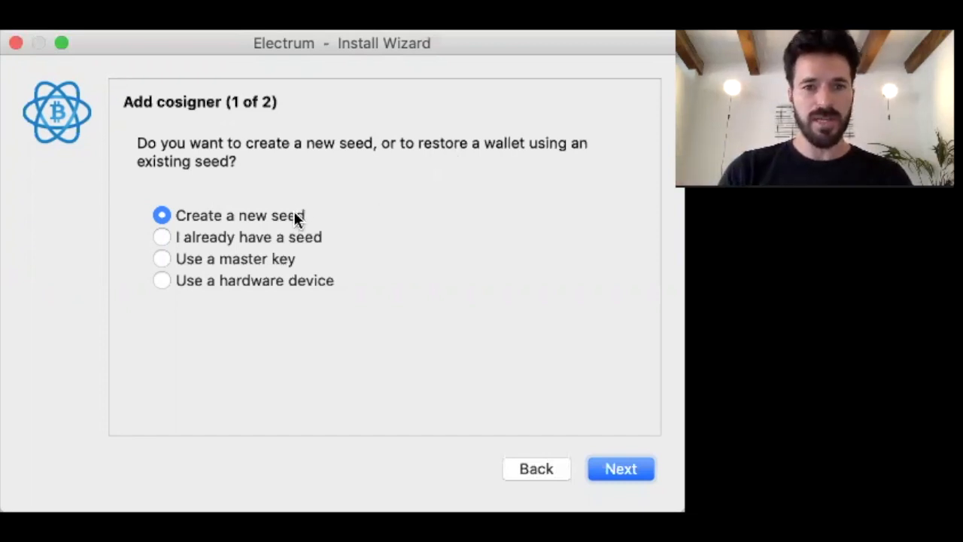
- Review the seed and master key options, then add cosigner 1 from a hardware device
click(298, 235)
click(292, 260)
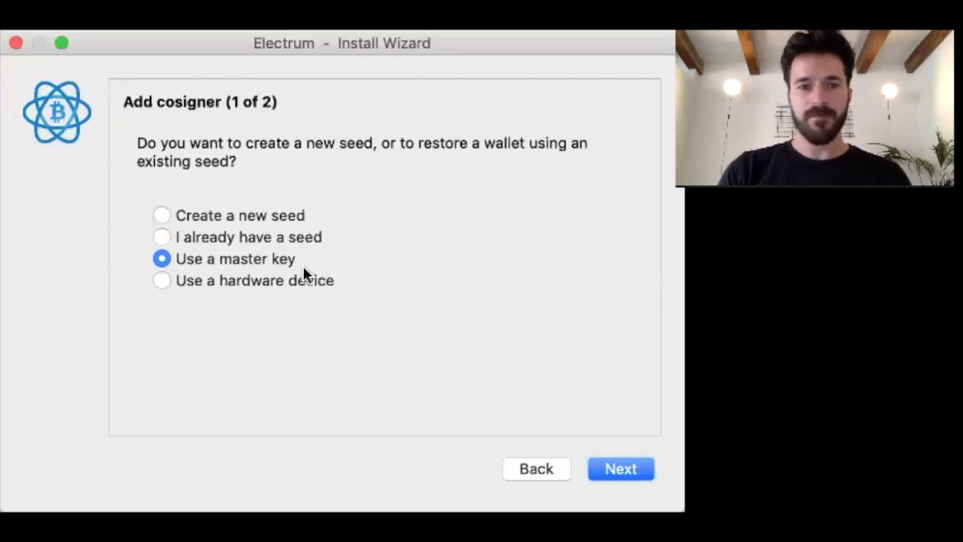
click(295, 283)
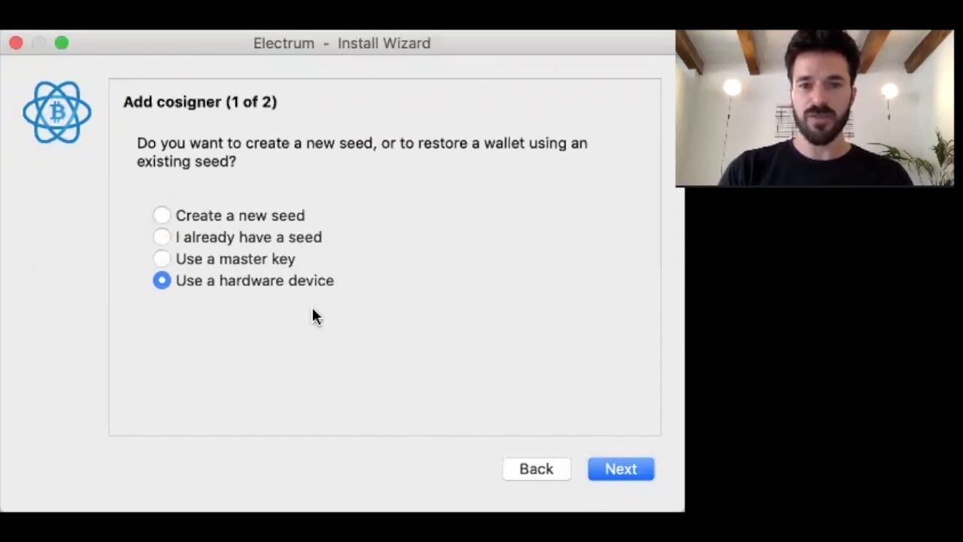
click(621, 465)
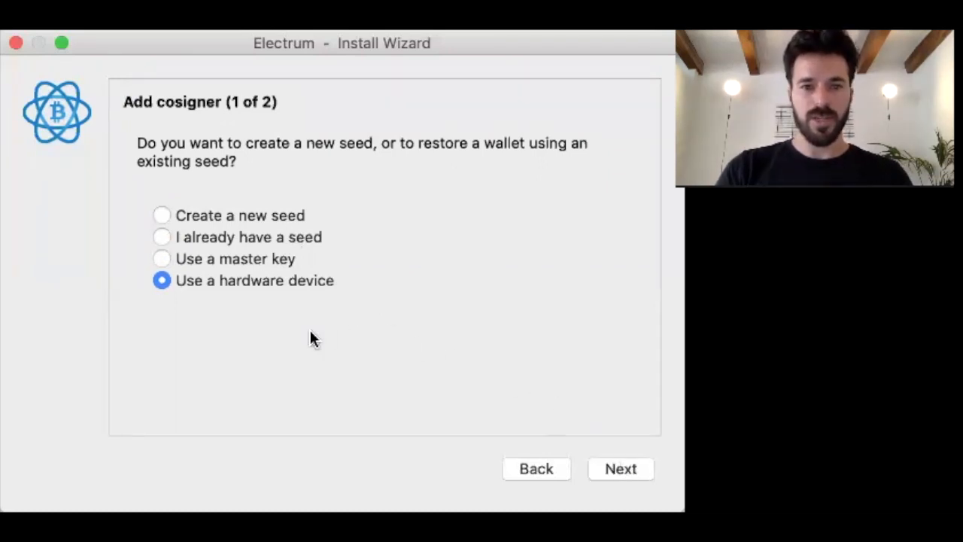
click(629, 466)
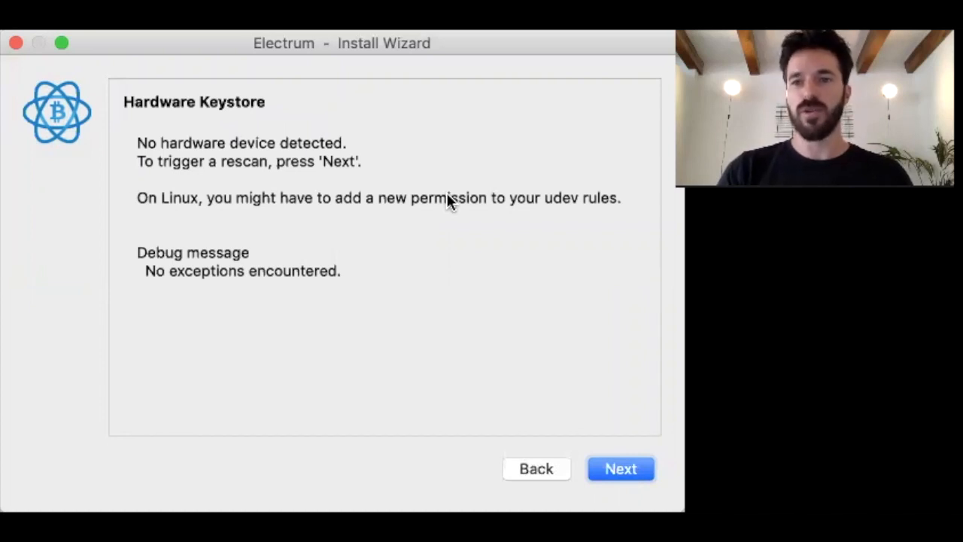
- Rescan for hardware and continue with the detected Trezor
click(636, 468)
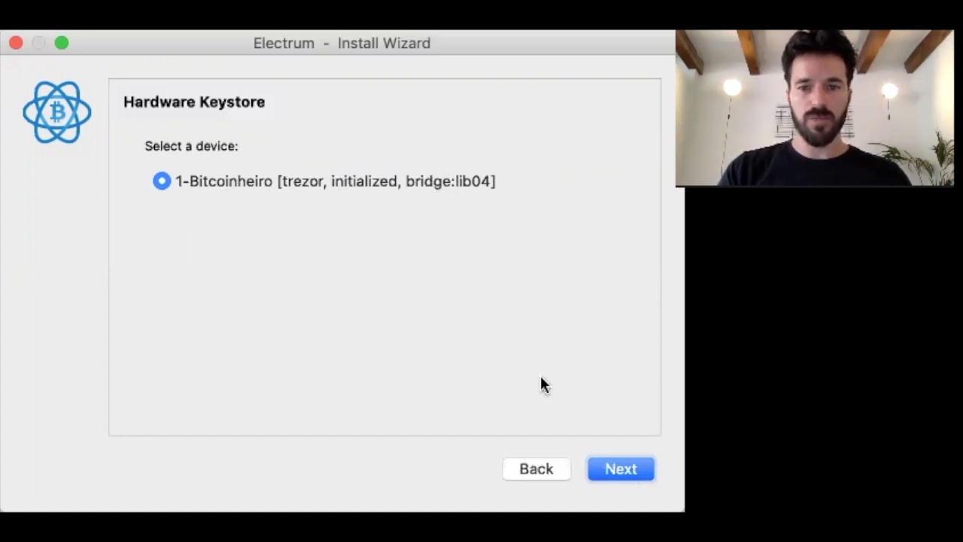
click(638, 468)
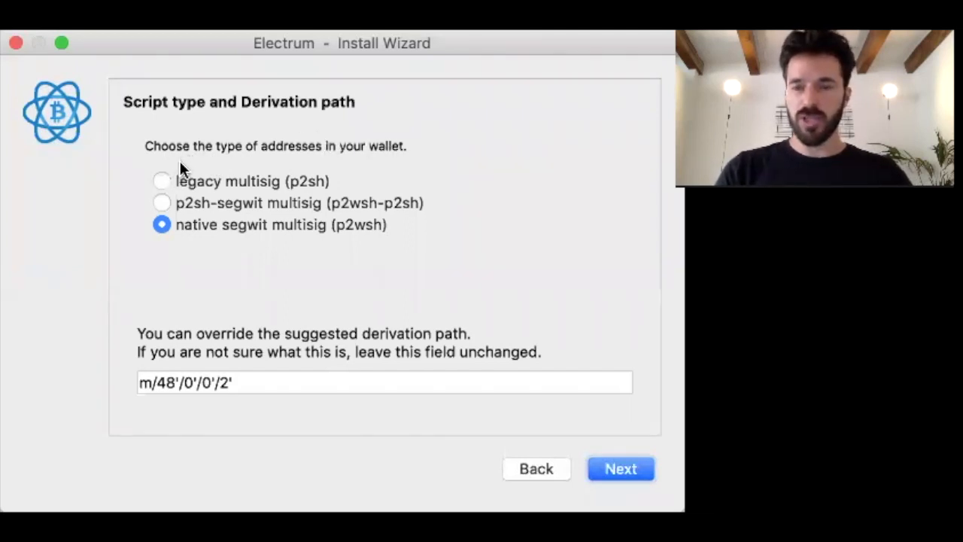
- After examining alternatives, keep native segwit multisig (p2wsh) with derivation path m/48'/0'/0'/2'
click(162, 182)
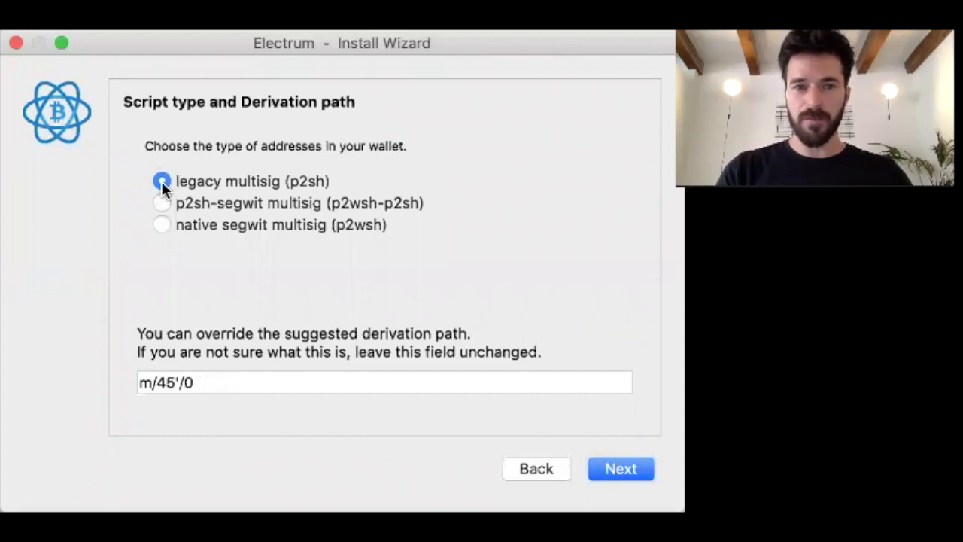
click(162, 225)
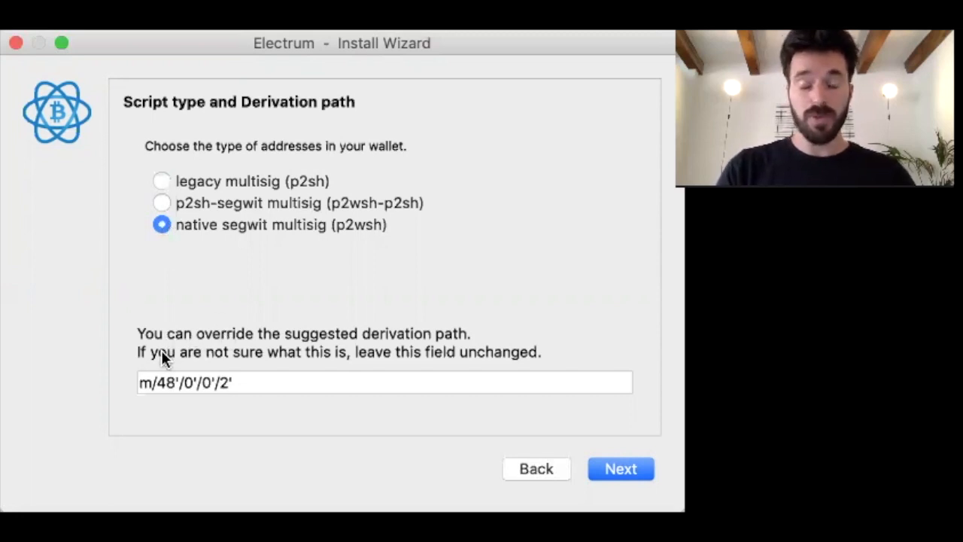
click(141, 384)
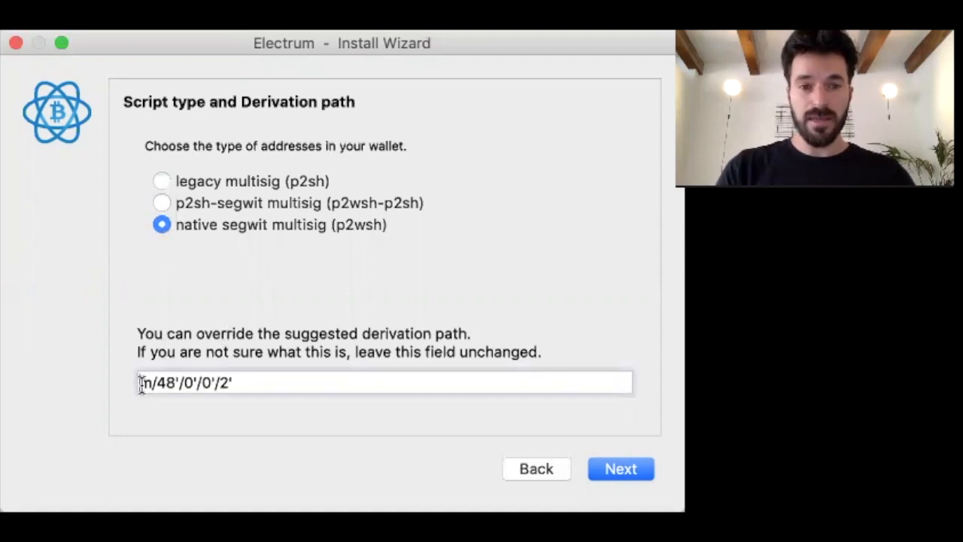
drag(141, 384, 269, 382)
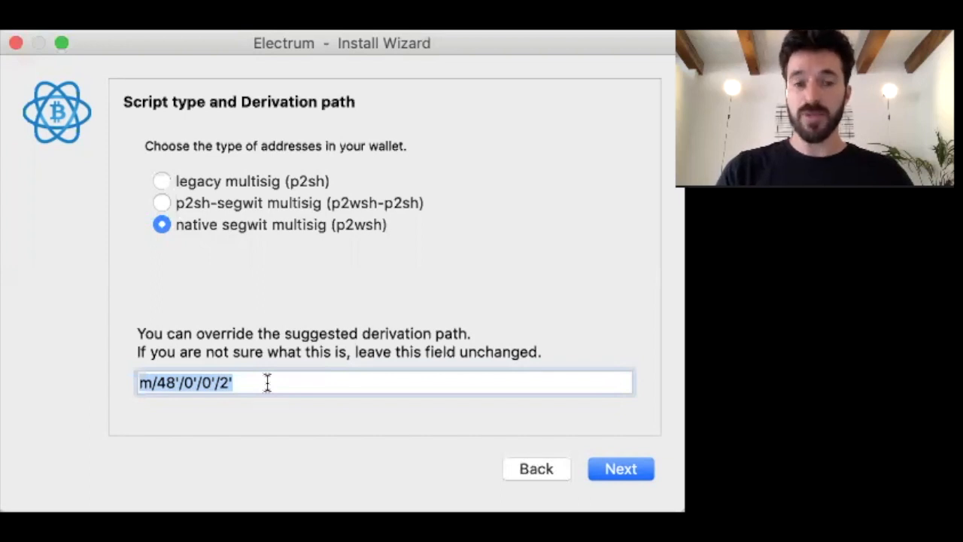
click(142, 385)
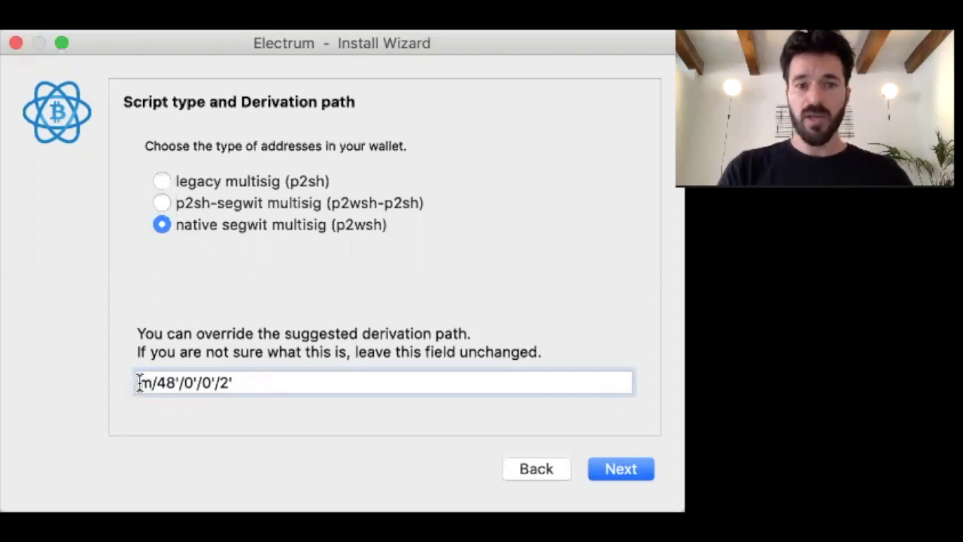
drag(138, 382, 234, 382)
click(239, 382)
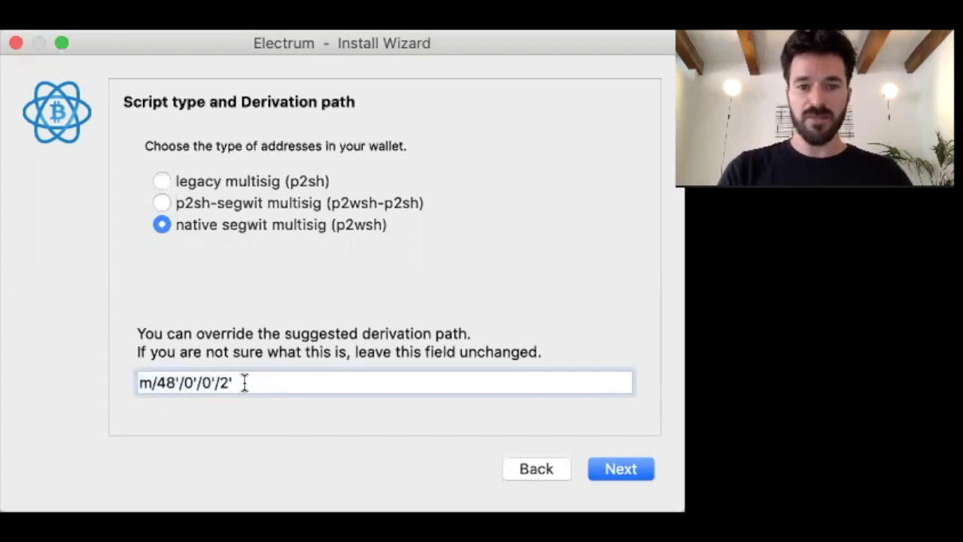
drag(239, 383, 263, 384)
click(142, 383)
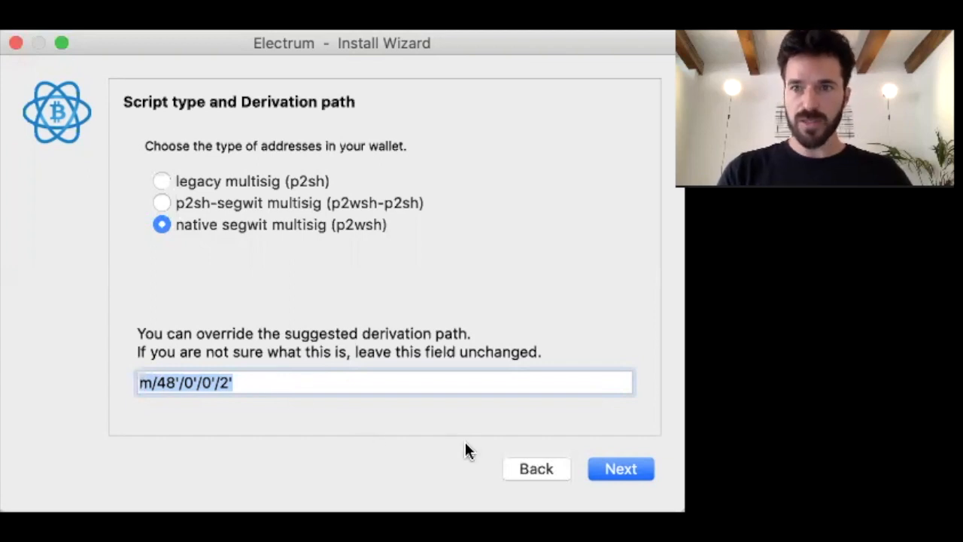
click(608, 461)
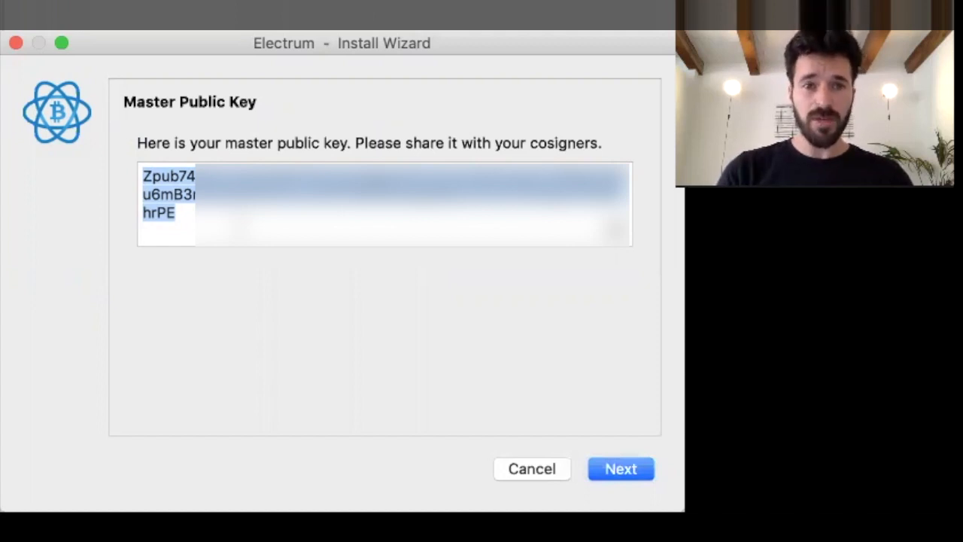
- Select the Trezor cosigner's full master public key and switch to another window
click(185, 213)
drag(180, 214, 132, 181)
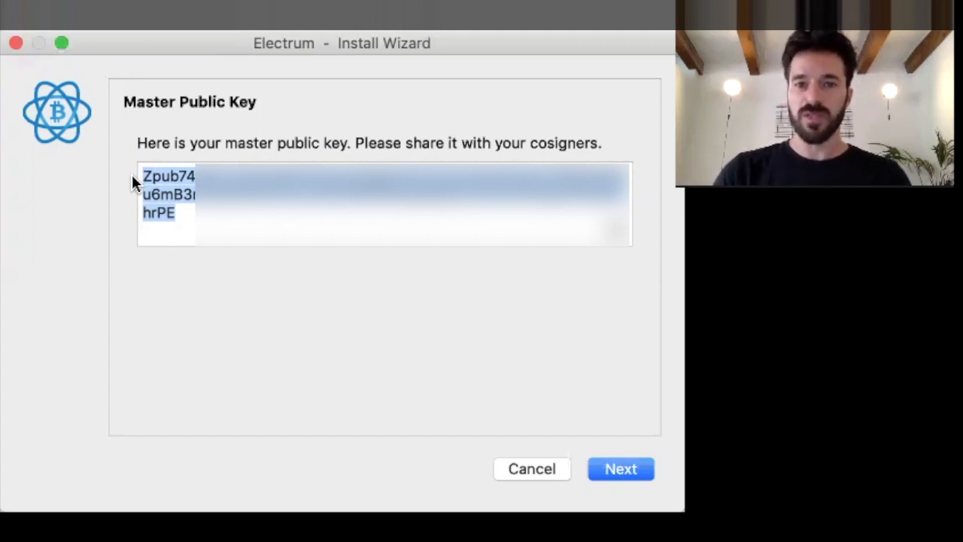
key(super+Tab)
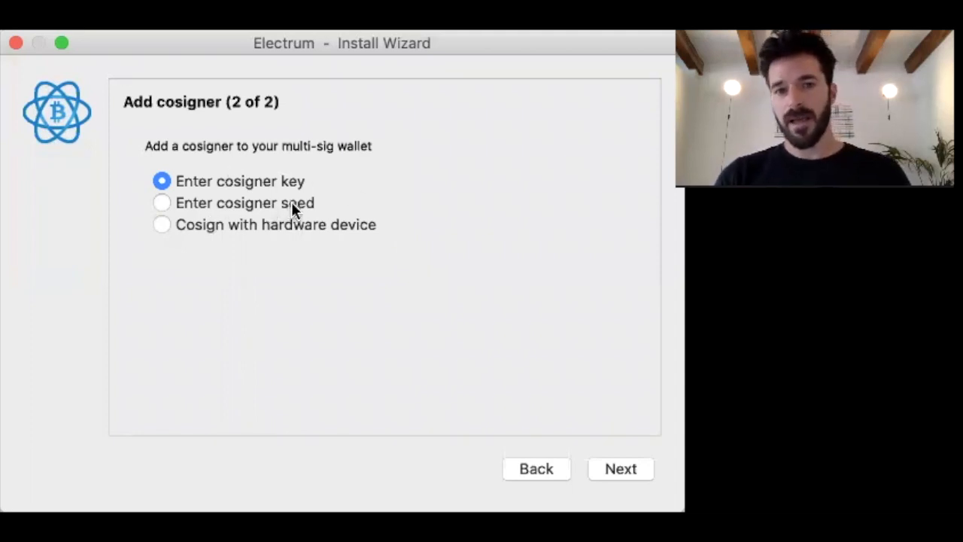
- Add the Trezor as cosigner 2, keeping native segwit multisig and path m/48'/0'/0'/2'
click(225, 232)
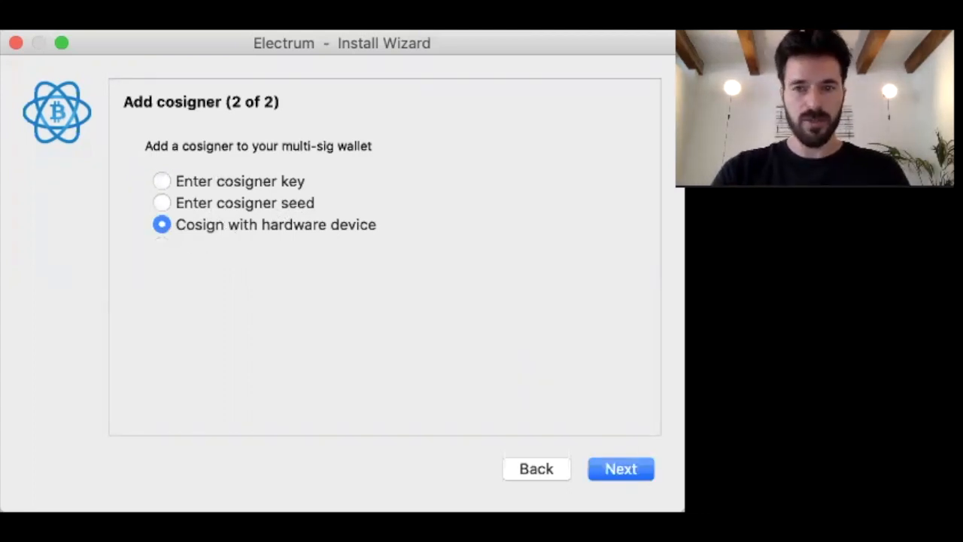
click(613, 466)
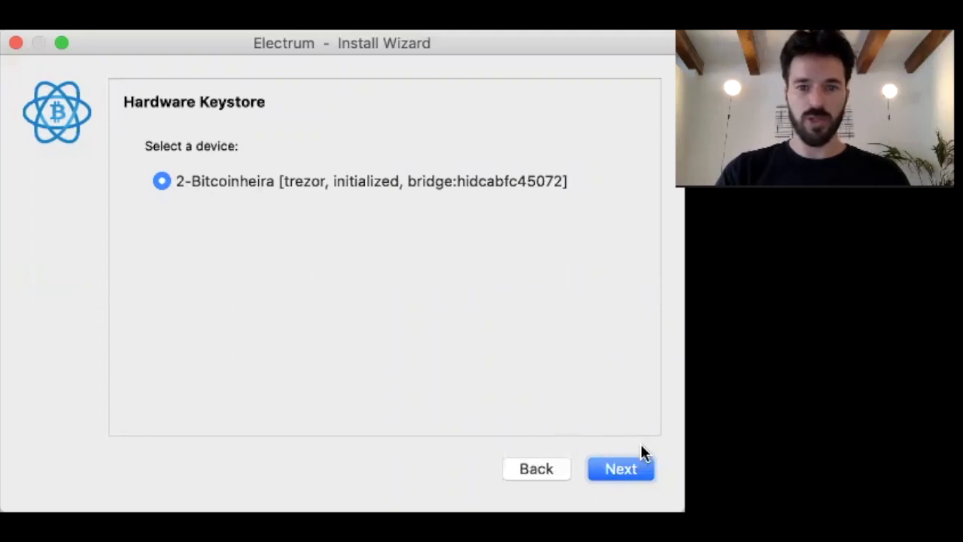
click(629, 471)
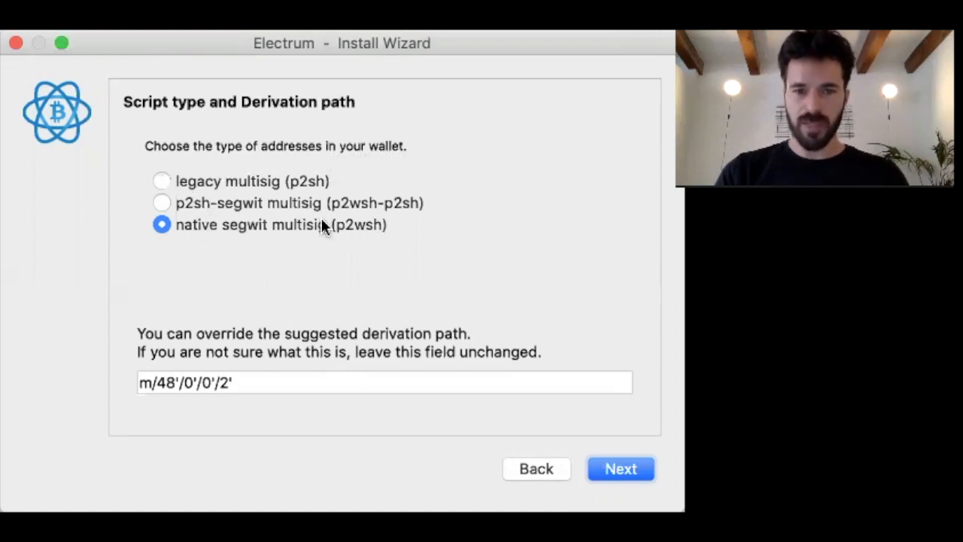
triple_click(145, 386)
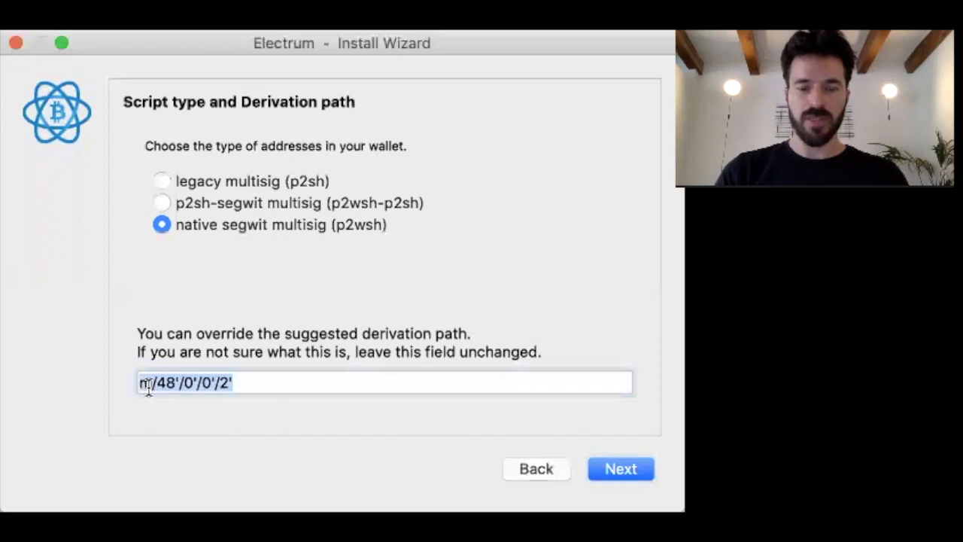
click(613, 462)
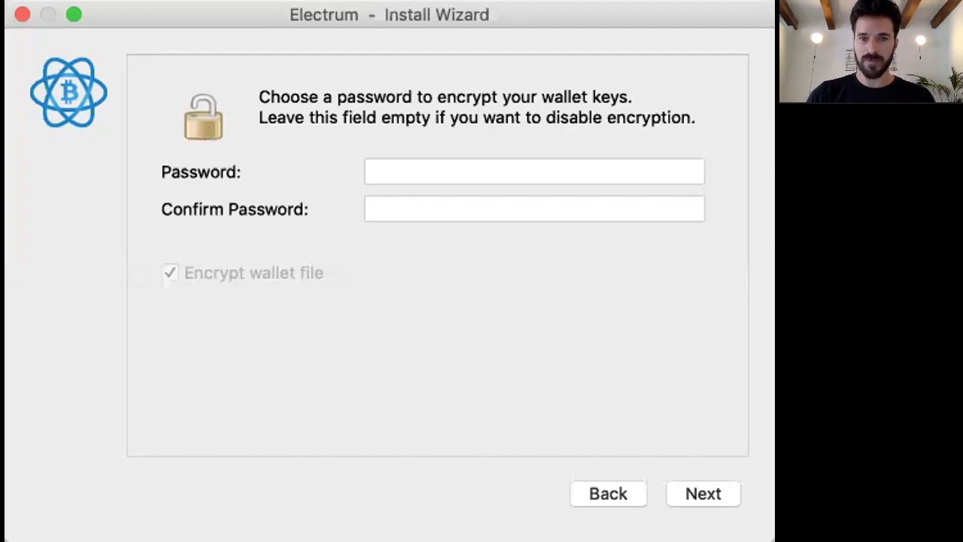
- Enter a password to encrypt the canivete-bitcoinheiro wallet
click(441, 160)
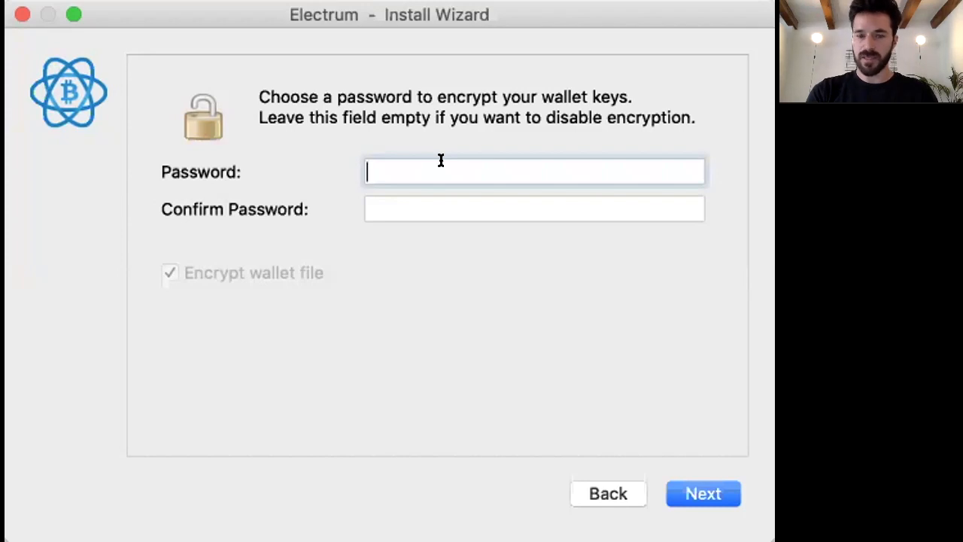
text(12)
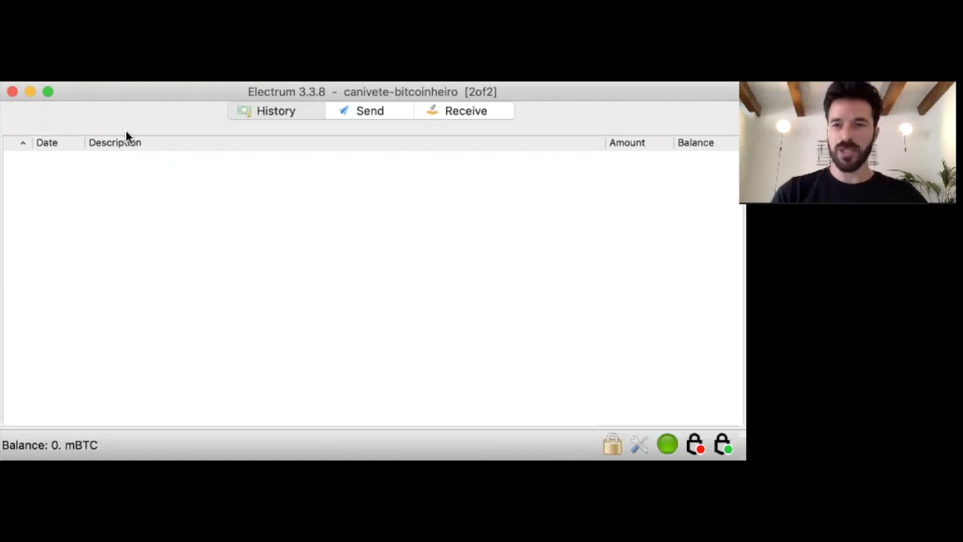
- Check the empty history, then preview a recipient-less Send form and dismiss the No outputs warning
click(275, 109)
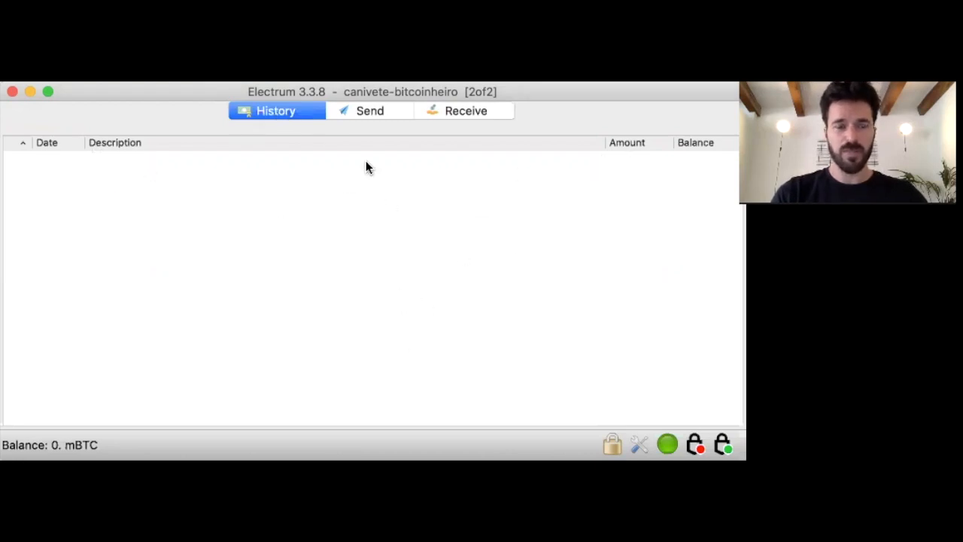
click(362, 110)
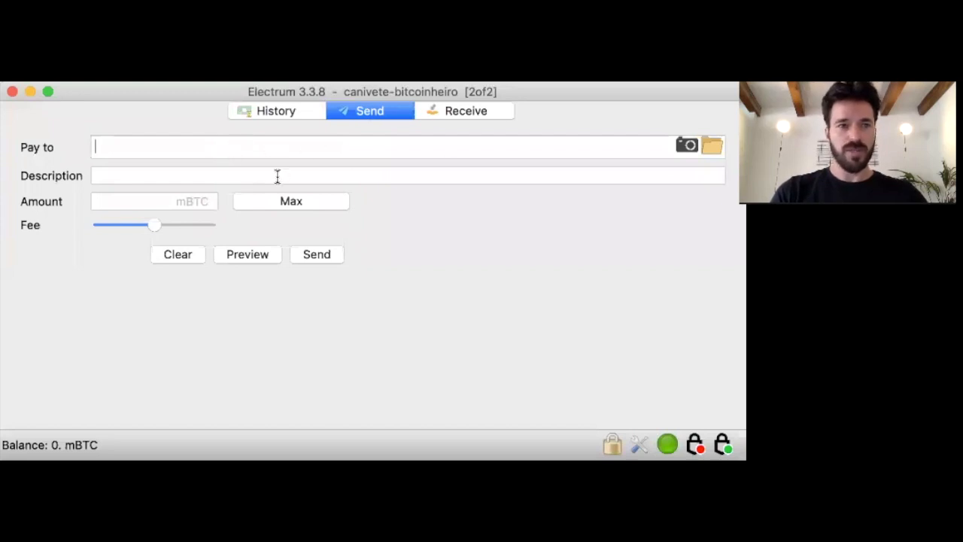
click(186, 201)
mouse_move(105, 228)
mouse_down()
mouse_move(148, 222)
mouse_move(95, 221)
mouse_up()
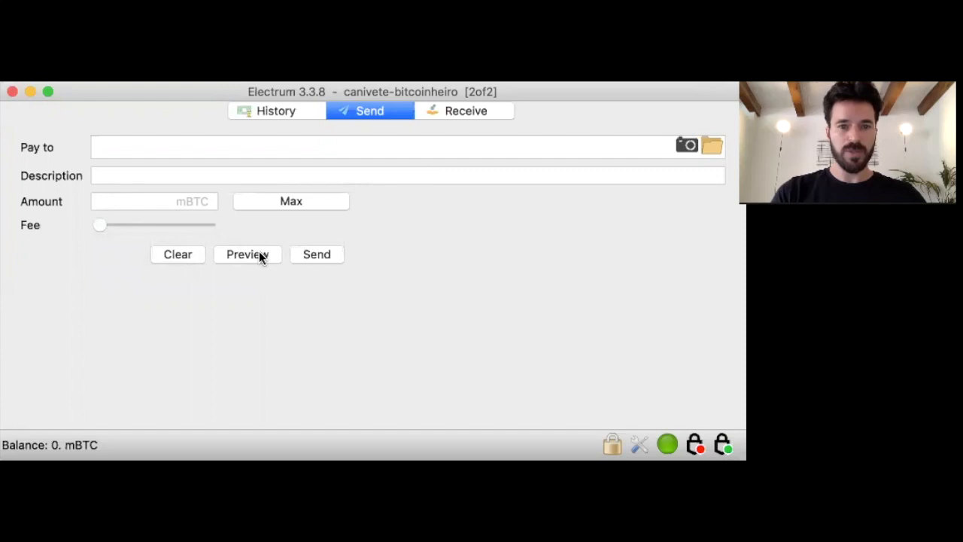
click(239, 257)
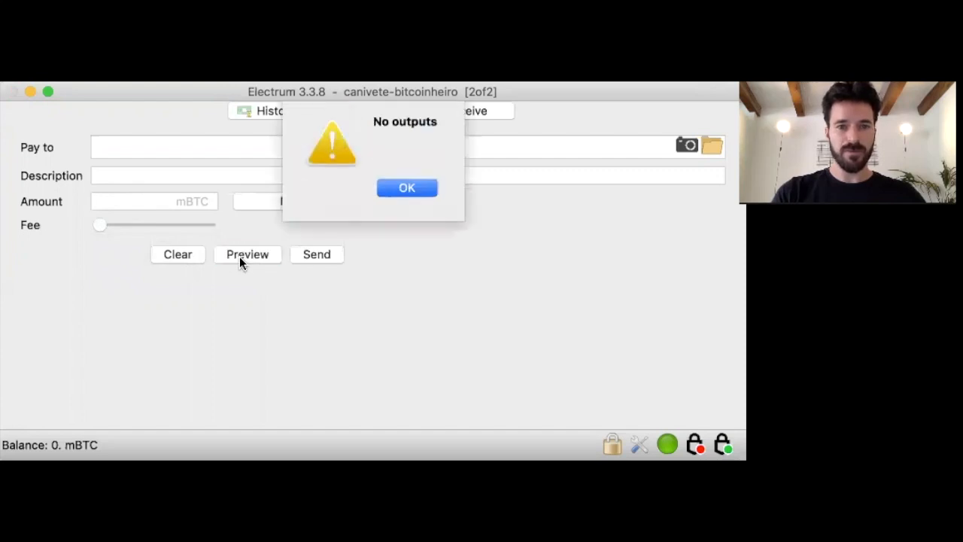
key(Return)
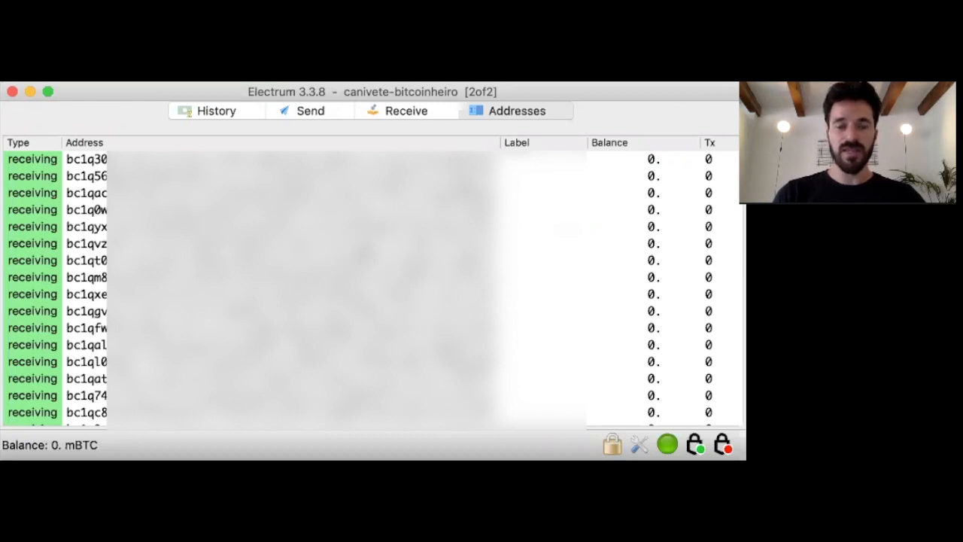
- Browse the receiving addresses, then switch to the empty transaction history showing 0 mBTC
click(380, 247)
click(380, 261)
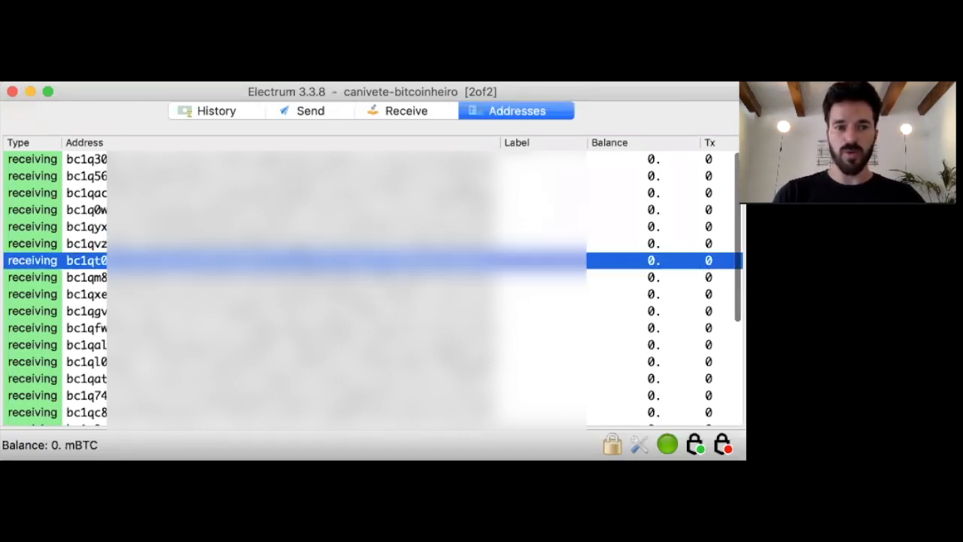
click(380, 310)
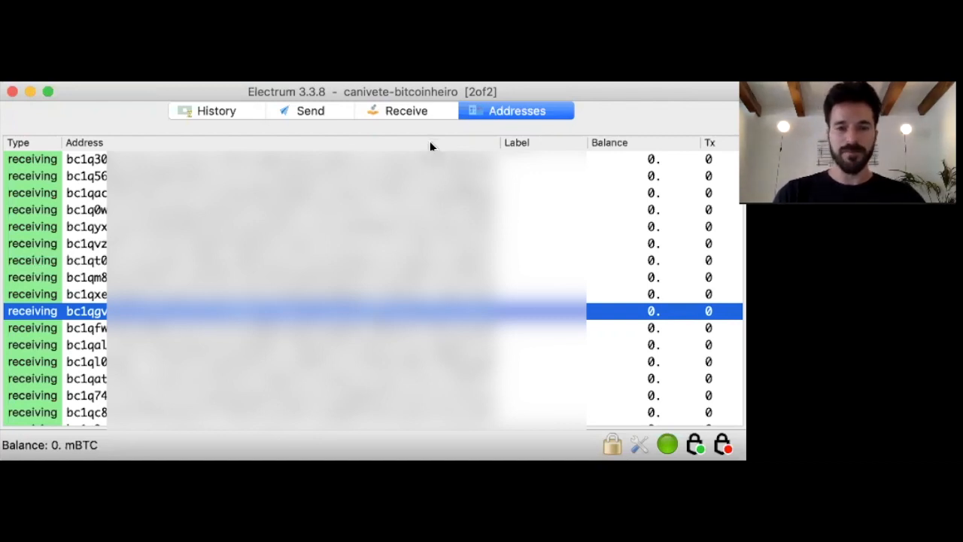
click(211, 109)
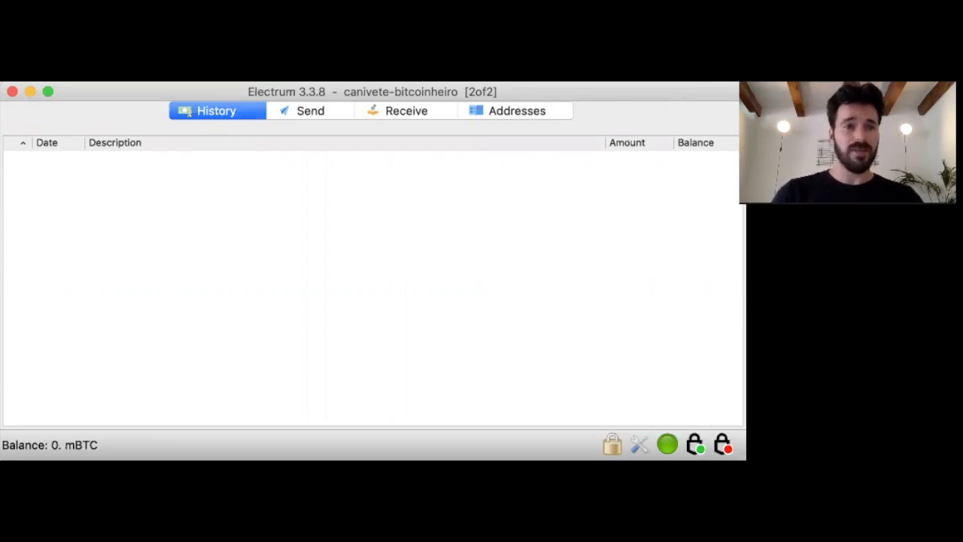
- Save a copy of the wallet as backup-canivete in the wallets folder and confirm
click(39, 30)
click(87, 94)
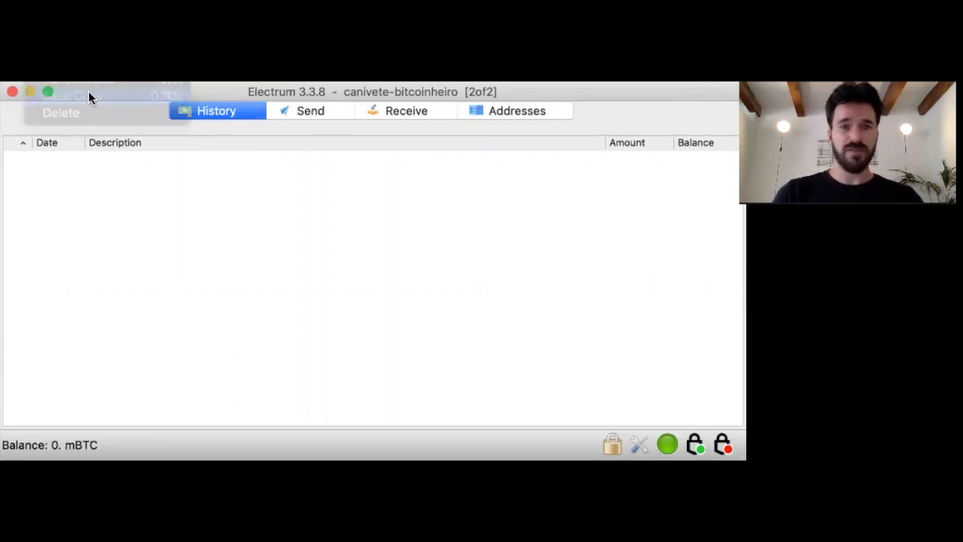
text(ba)
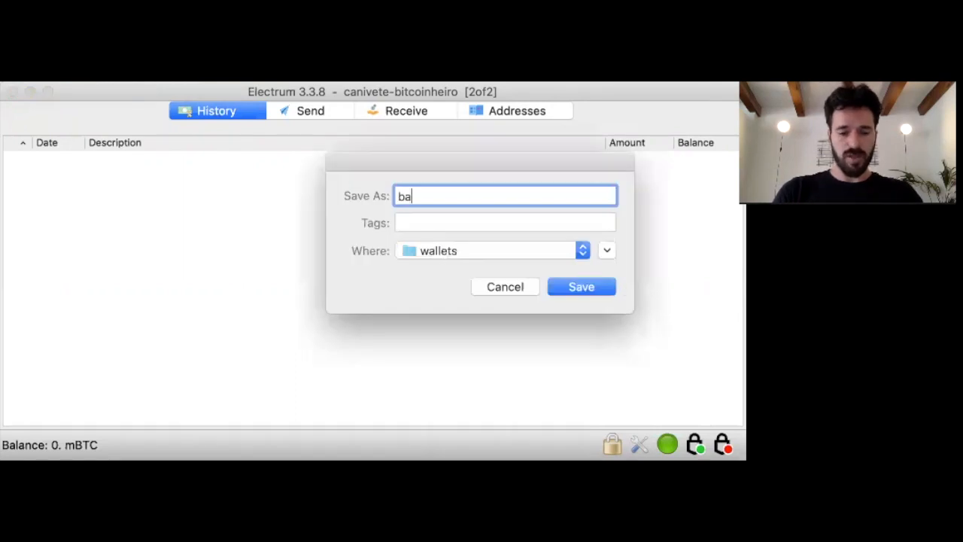
text(ckup-canivete)
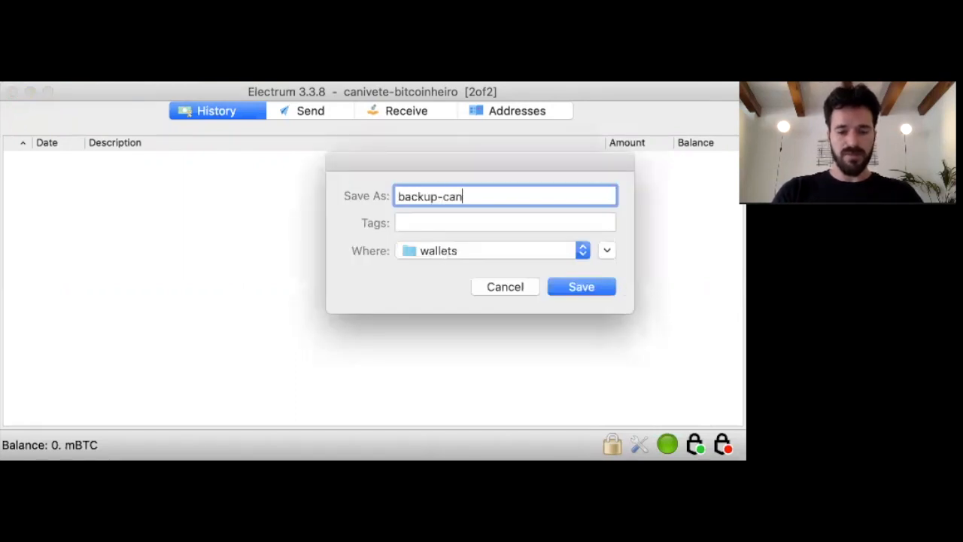
click(570, 279)
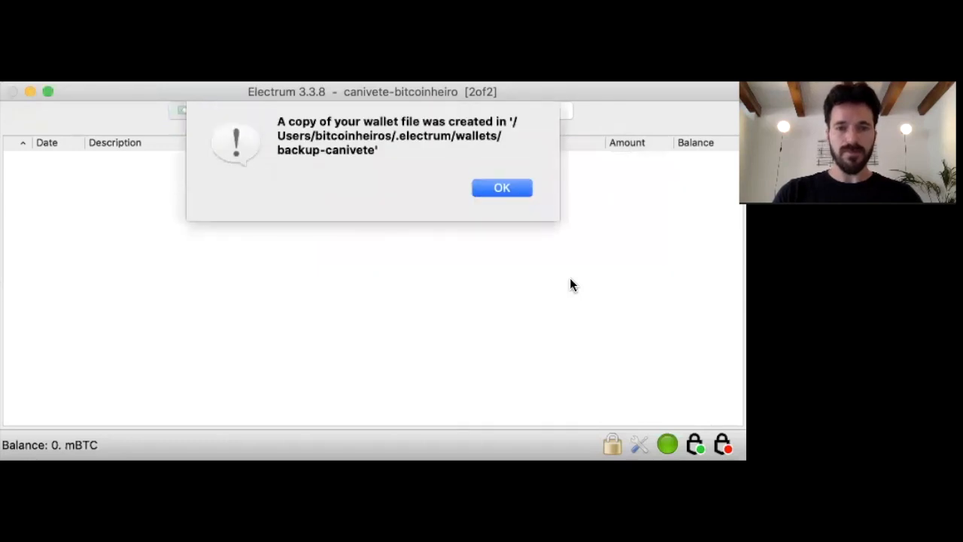
click(524, 194)
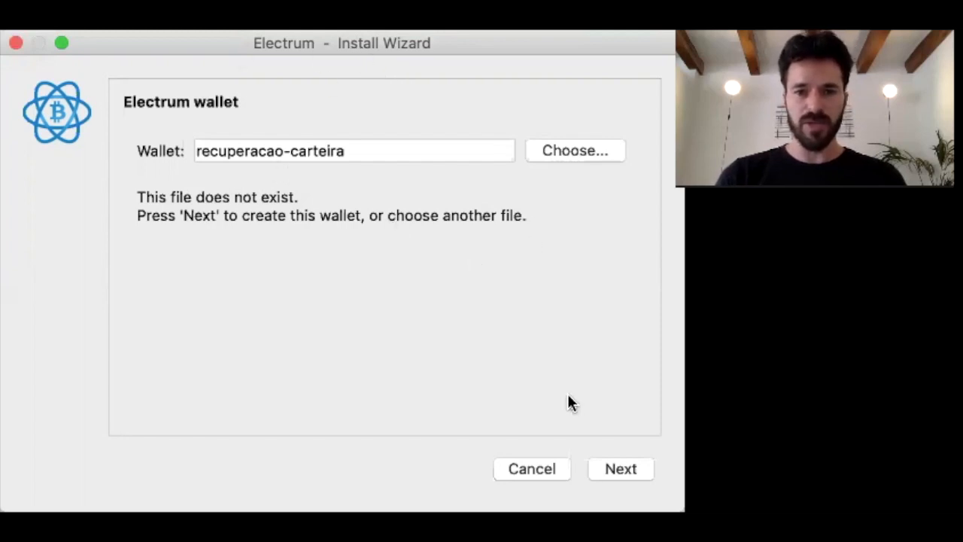
- Create wallet recuperacao-carteira as a multi-signature wallet with 2 cosigners and 2 signatures
click(266, 147)
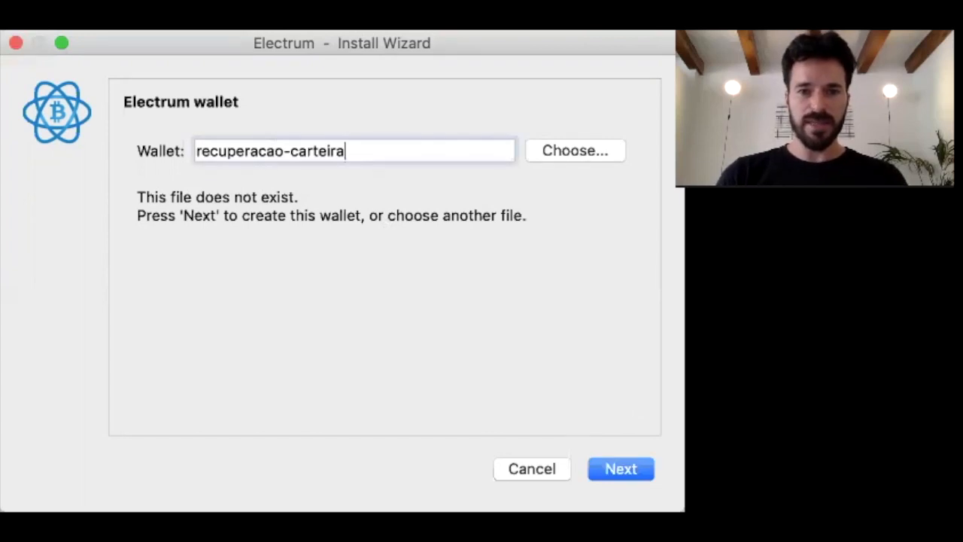
click(636, 470)
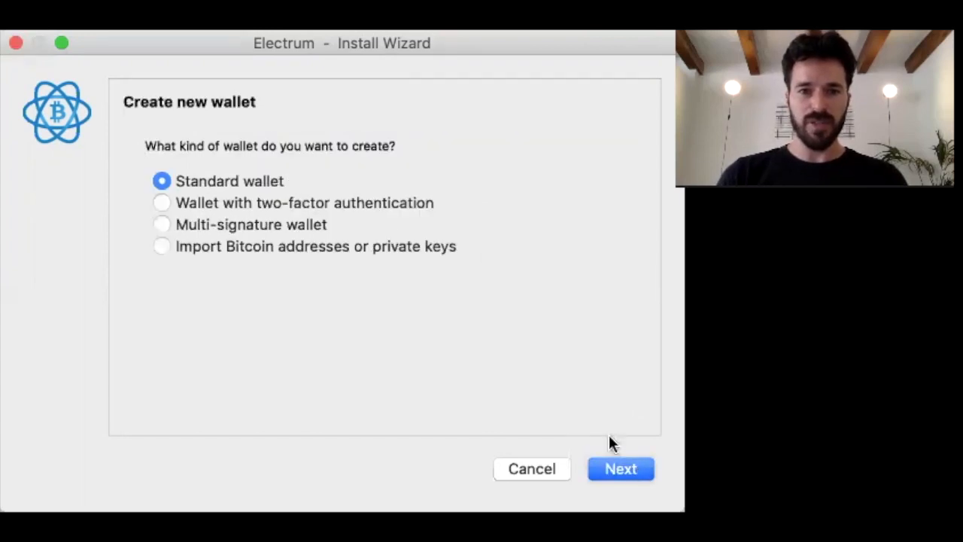
click(298, 225)
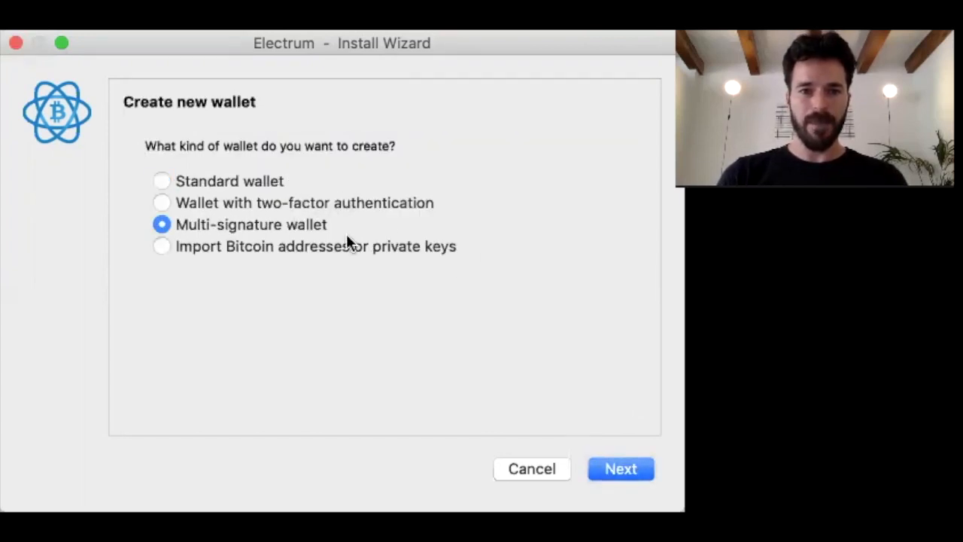
click(611, 468)
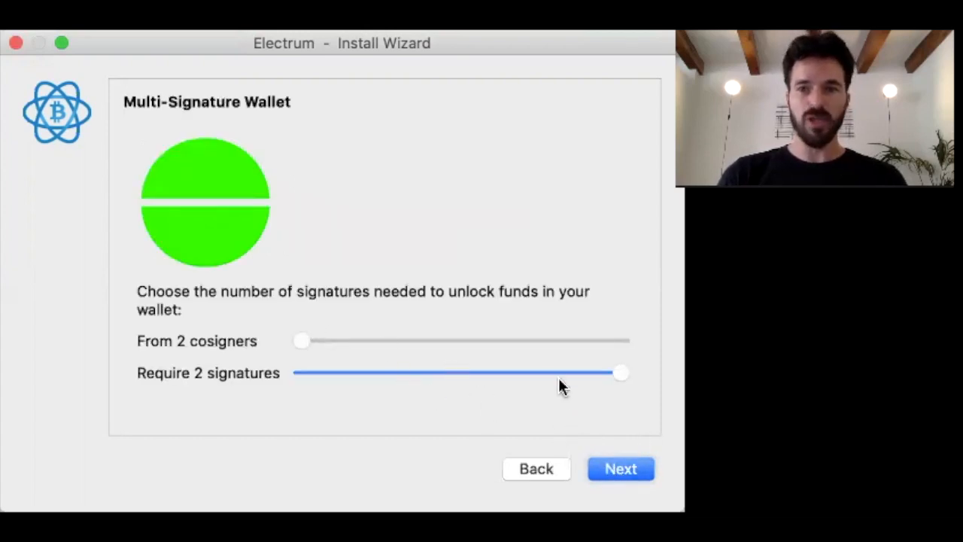
click(612, 466)
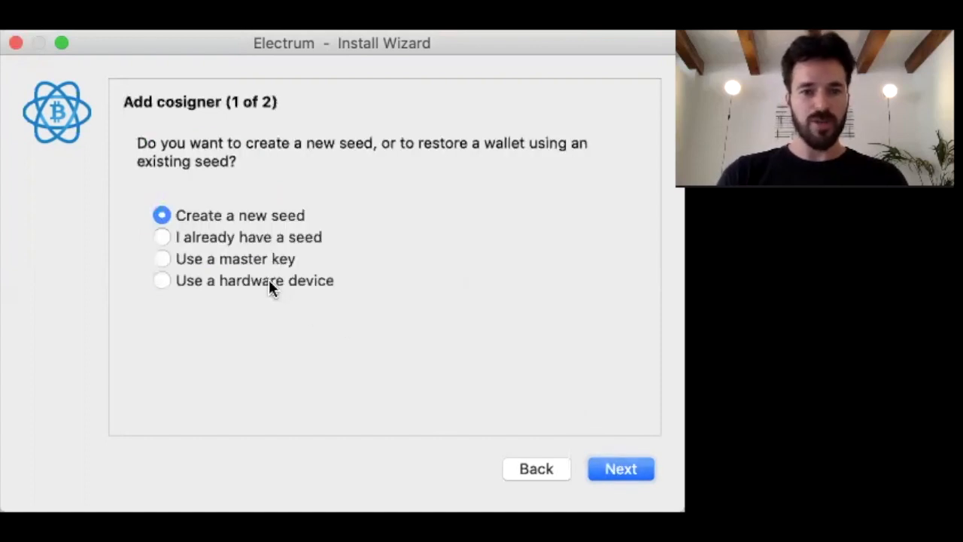
- Add the Trezor as first cosigner using native segwit multisig at path m/48'/0'/0'/2'
click(268, 280)
click(632, 470)
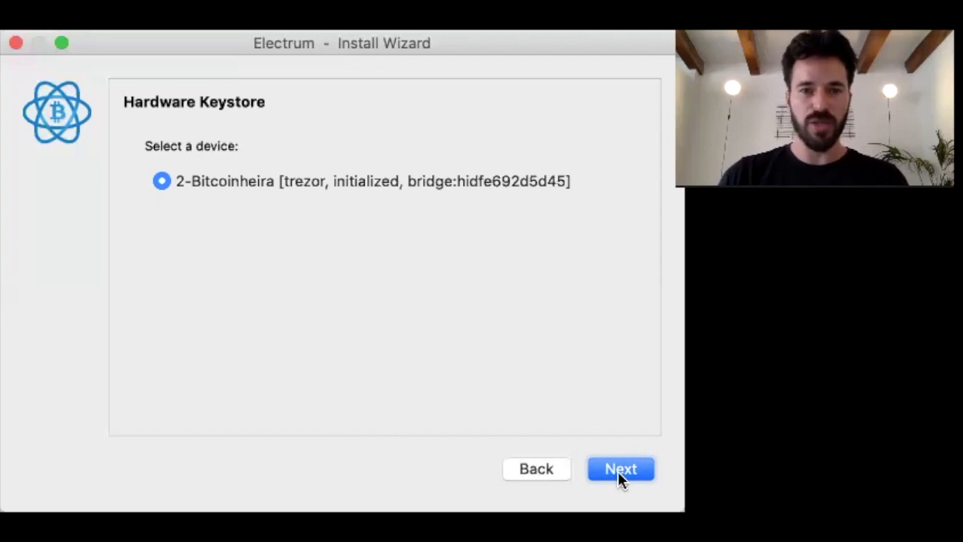
click(618, 469)
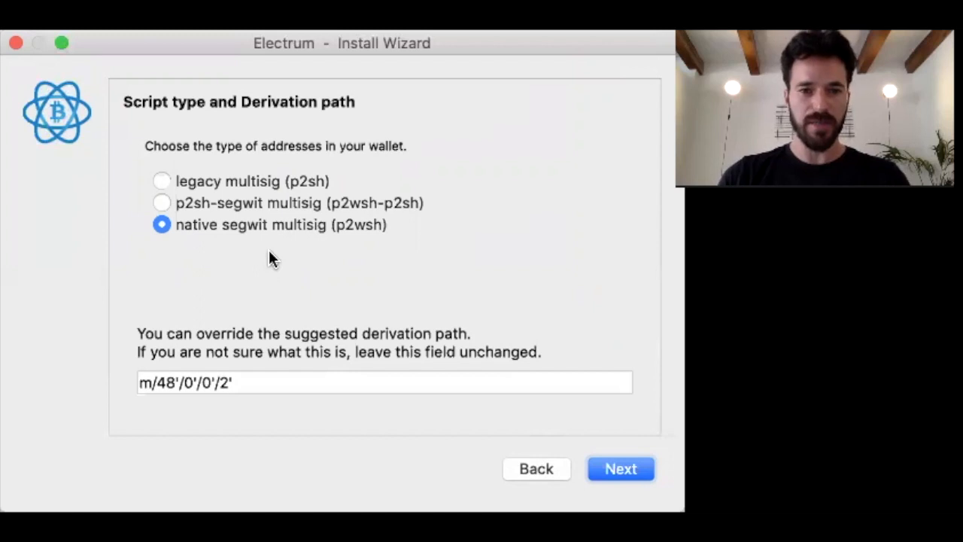
click(141, 384)
drag(141, 384, 290, 385)
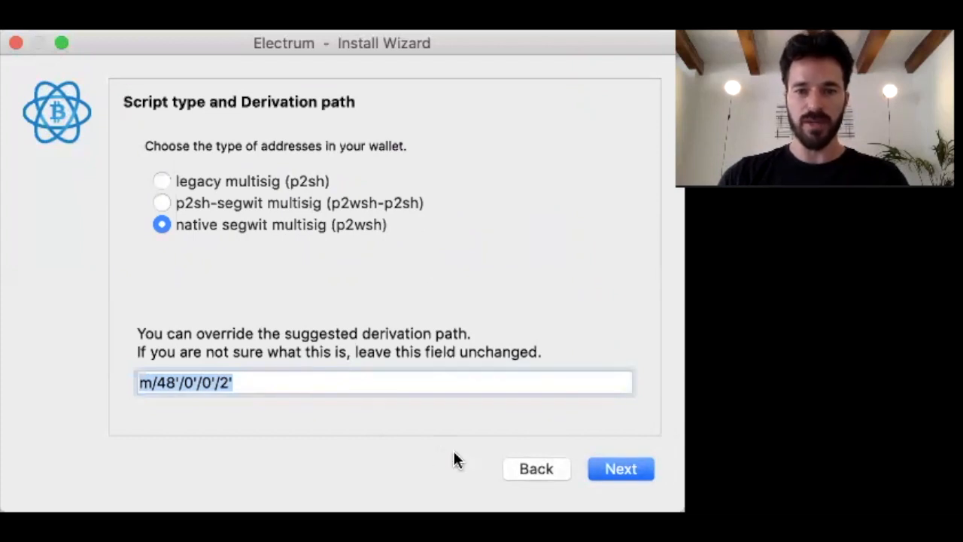
click(618, 468)
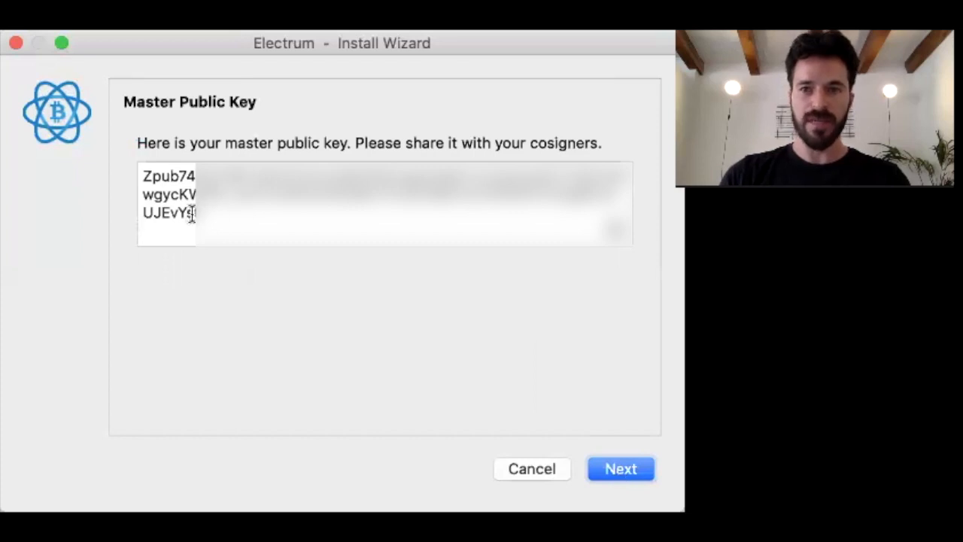
- Add the second cosigner by pasting its Zpub master public key
click(620, 469)
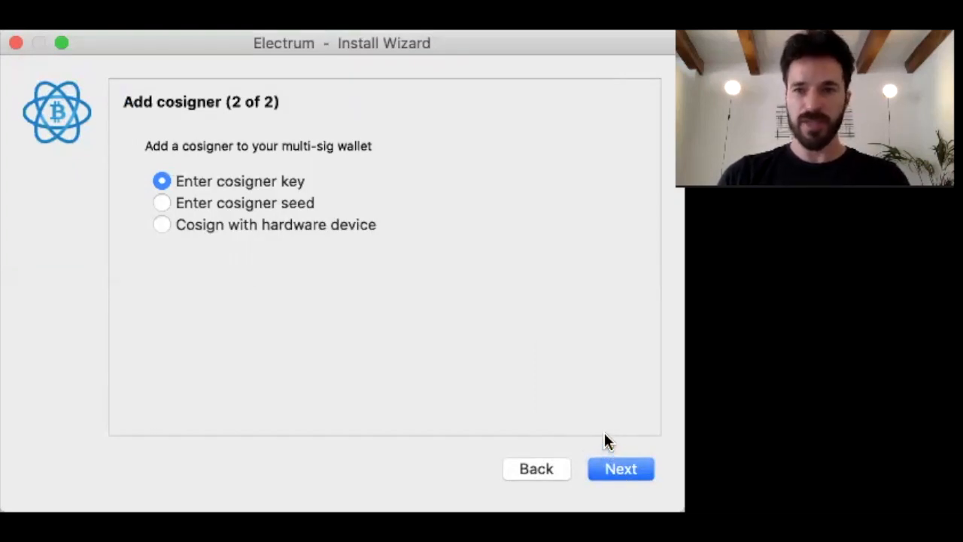
click(626, 465)
key(super+v)
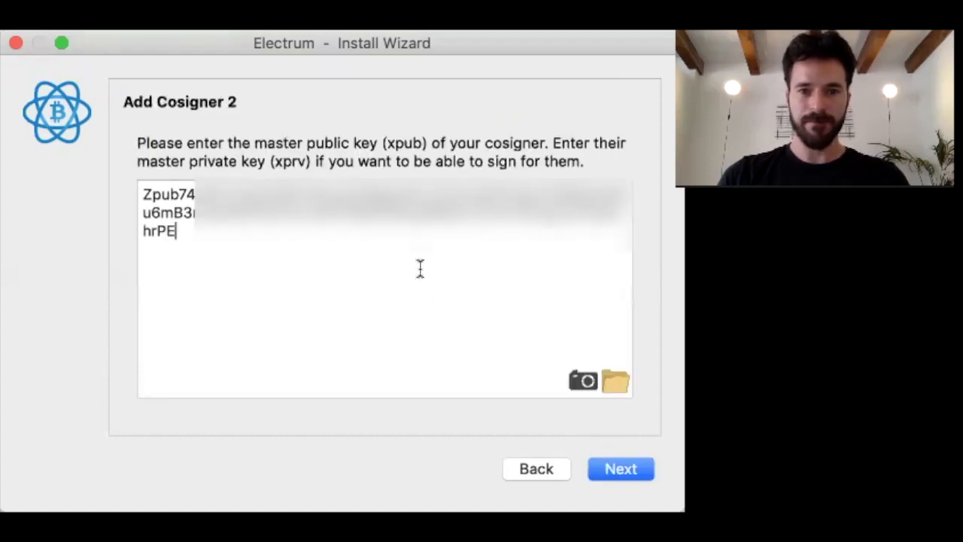
click(622, 467)
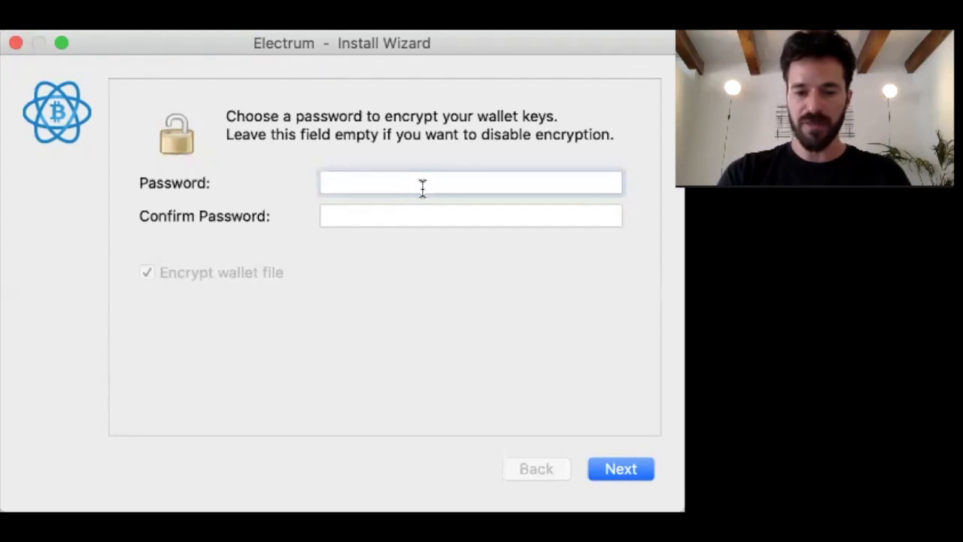
- Set the wallet password to finish the wizard, then check and cancel the password dialog
text(123)
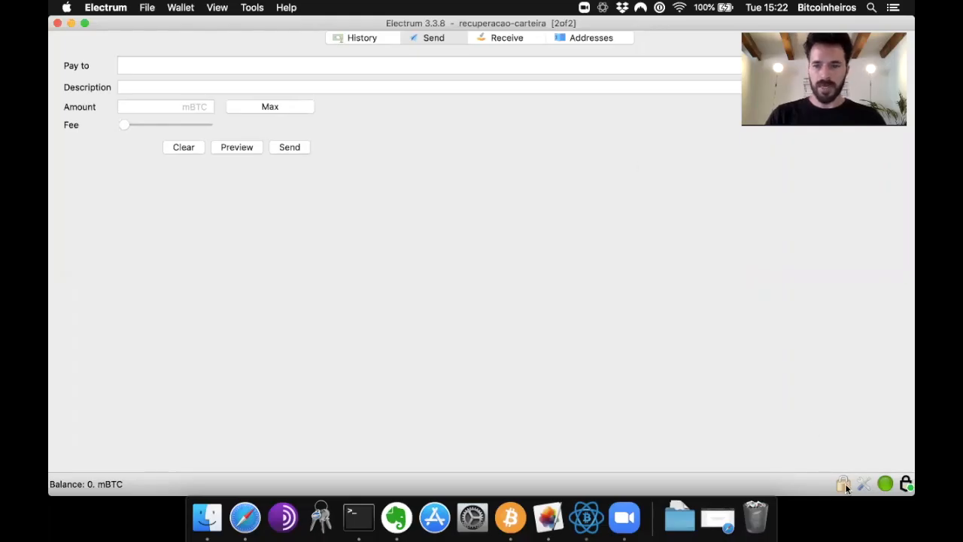
click(843, 485)
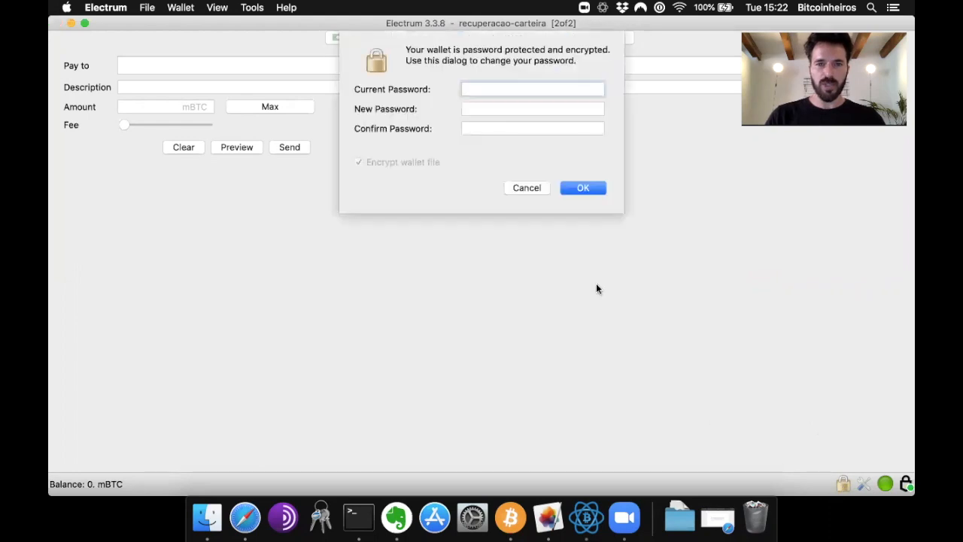
click(528, 189)
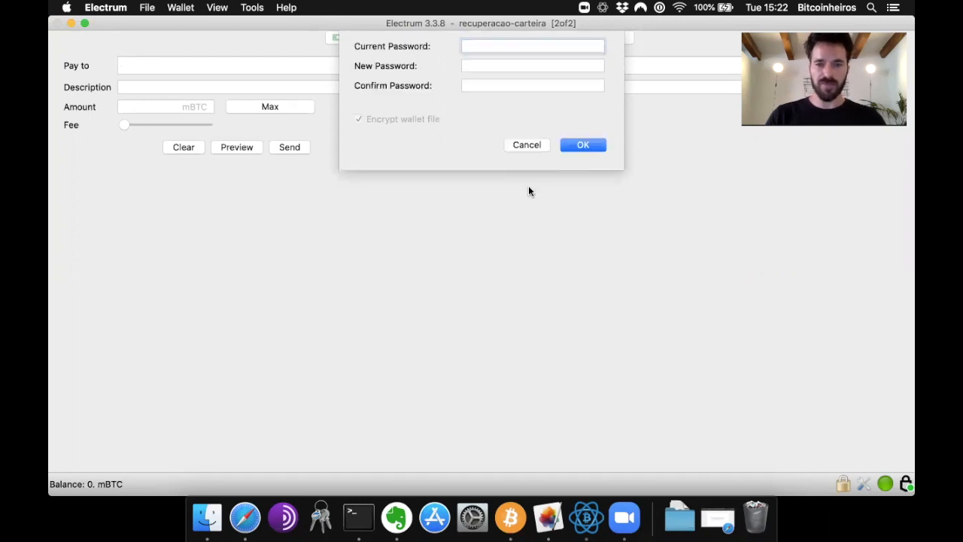
click(865, 488)
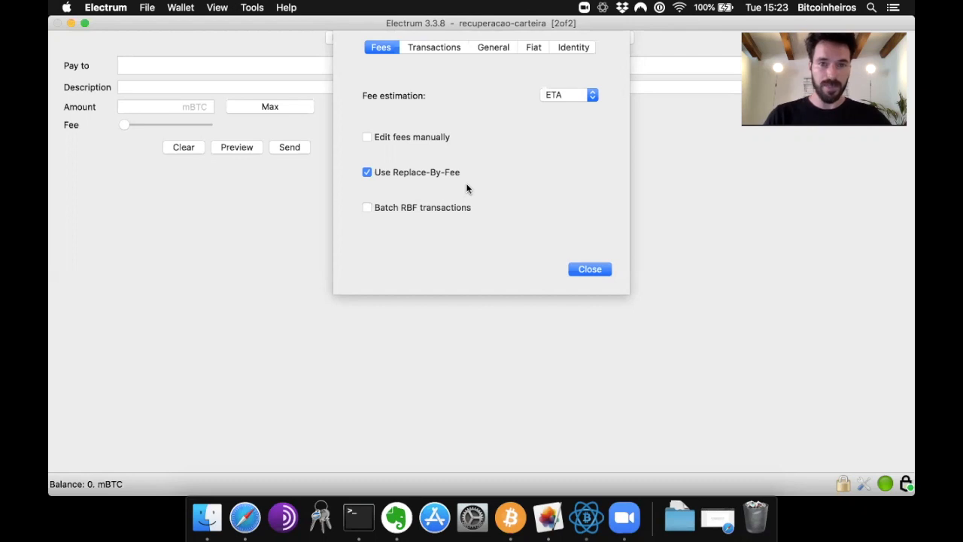
click(589, 269)
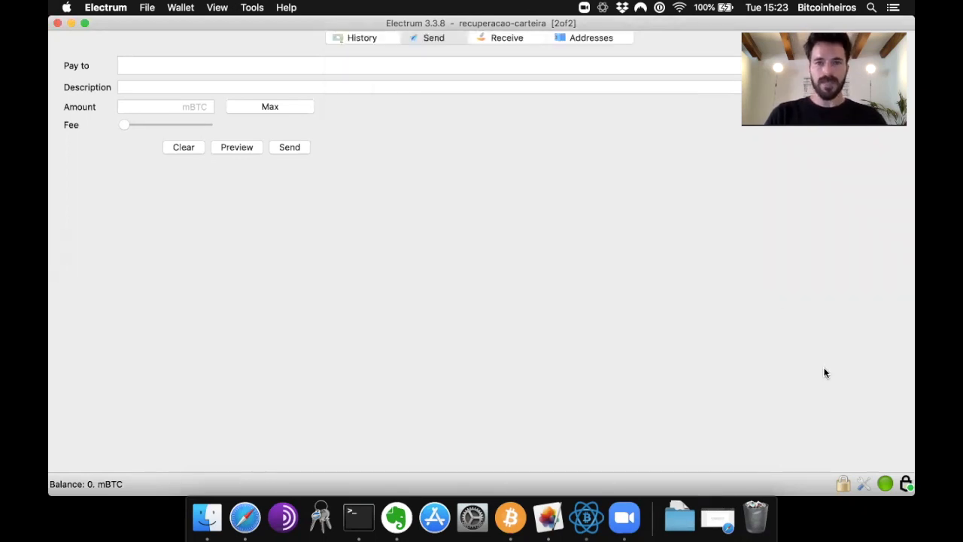
- Open the Network dialog showing connected nodes and enlarge it
click(885, 485)
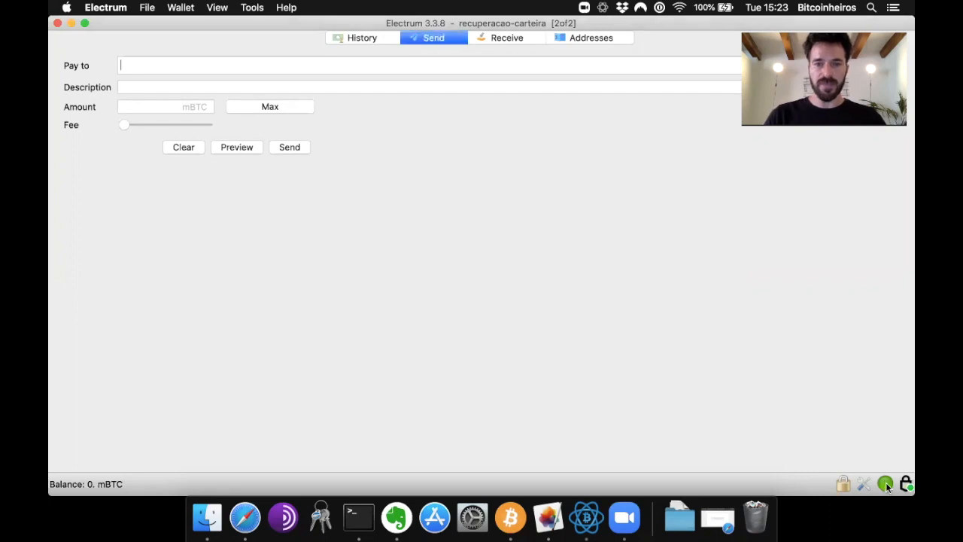
drag(642, 403, 668, 441)
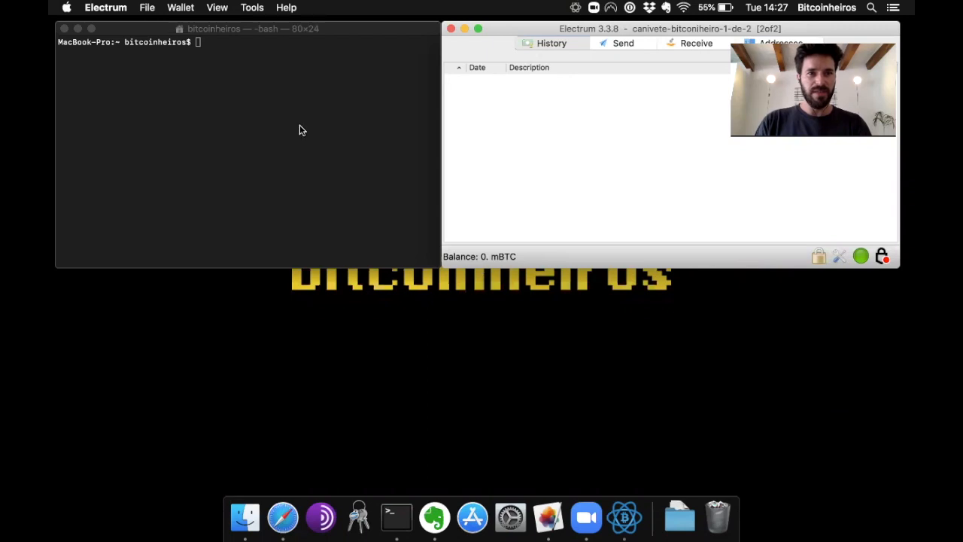
- Start Tor in the Terminal with the tor command, then bring Electrum back to front
click(228, 58)
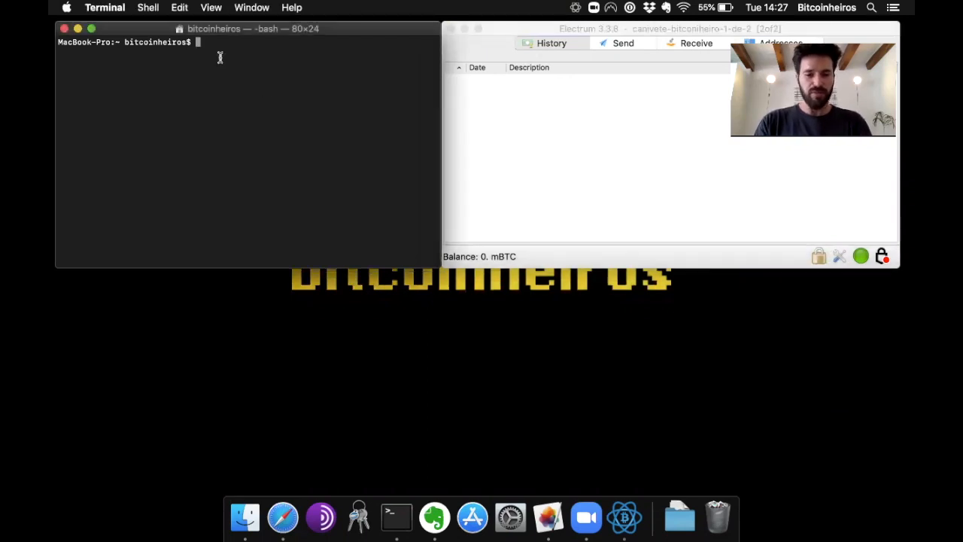
text(tor)
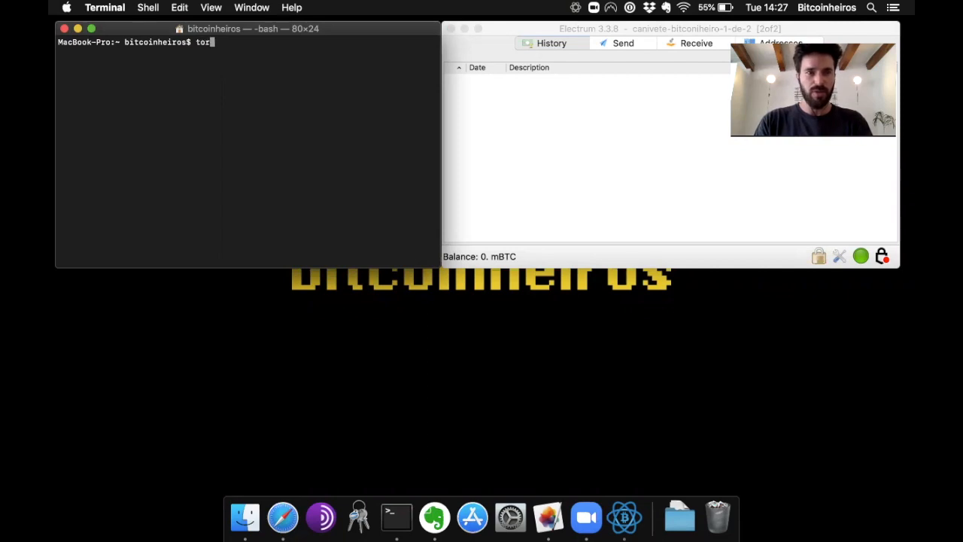
key(Return)
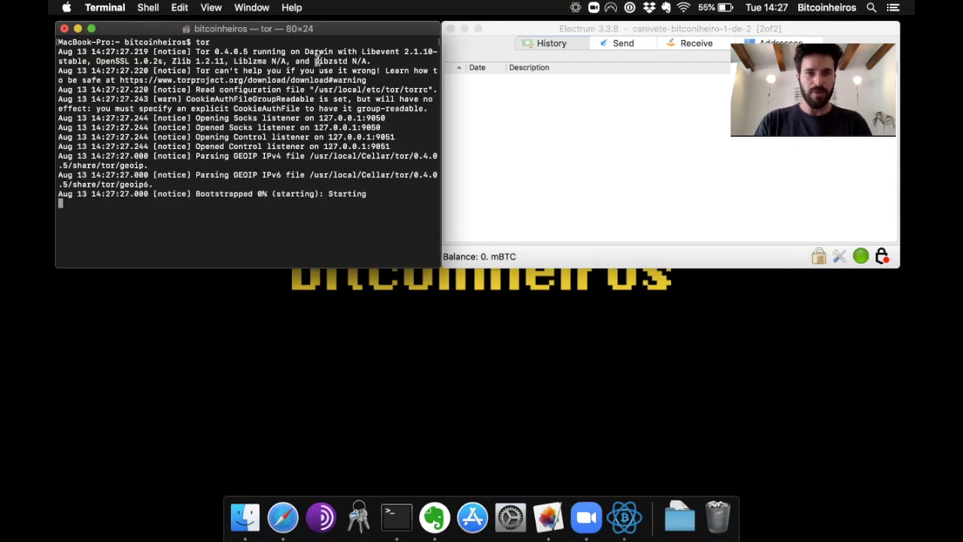
click(550, 102)
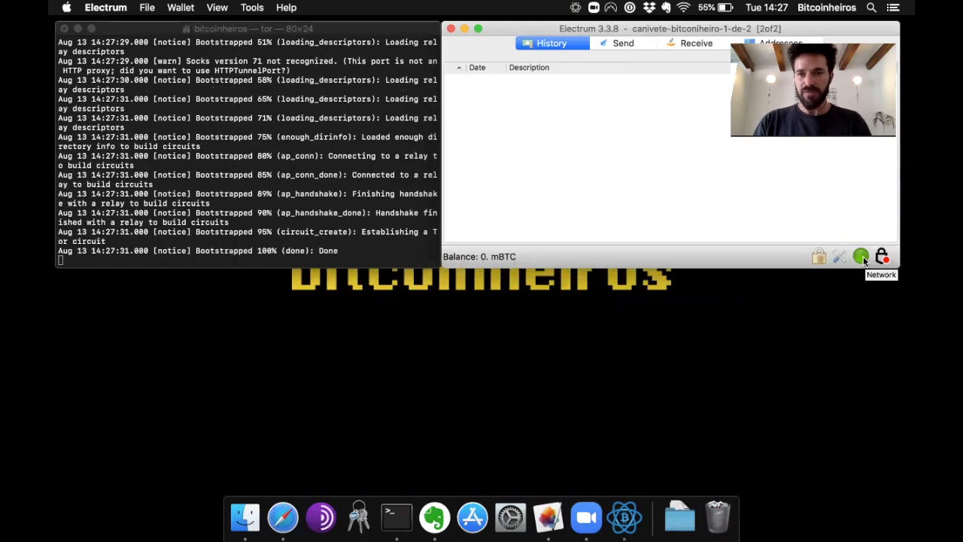
- Route Electrum through the Tor proxy on port 9050 and confirm 3 connected nodes
click(862, 257)
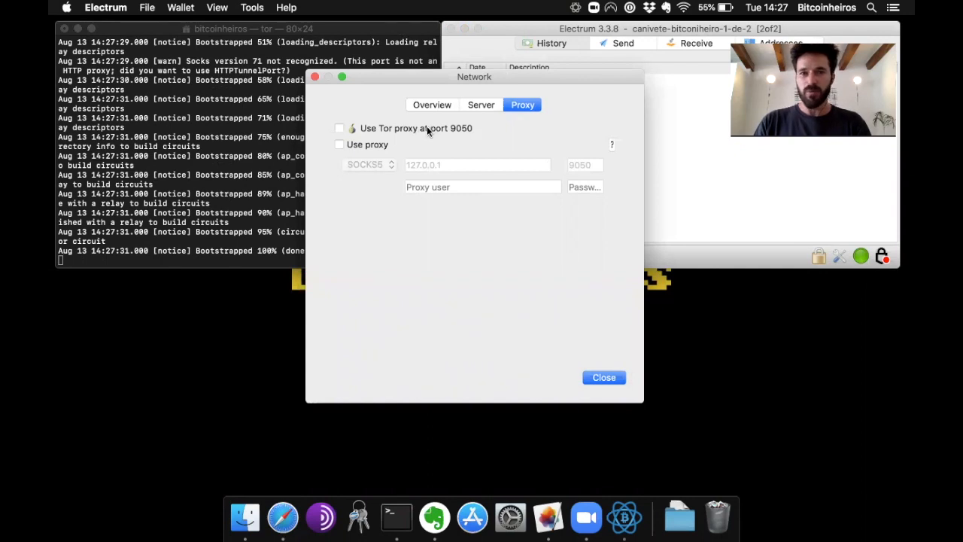
click(338, 130)
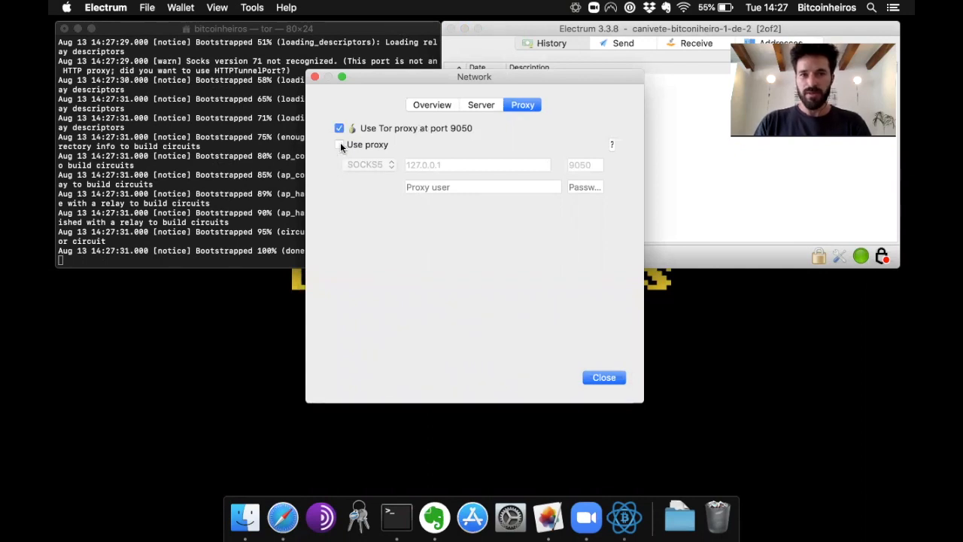
click(339, 145)
click(604, 378)
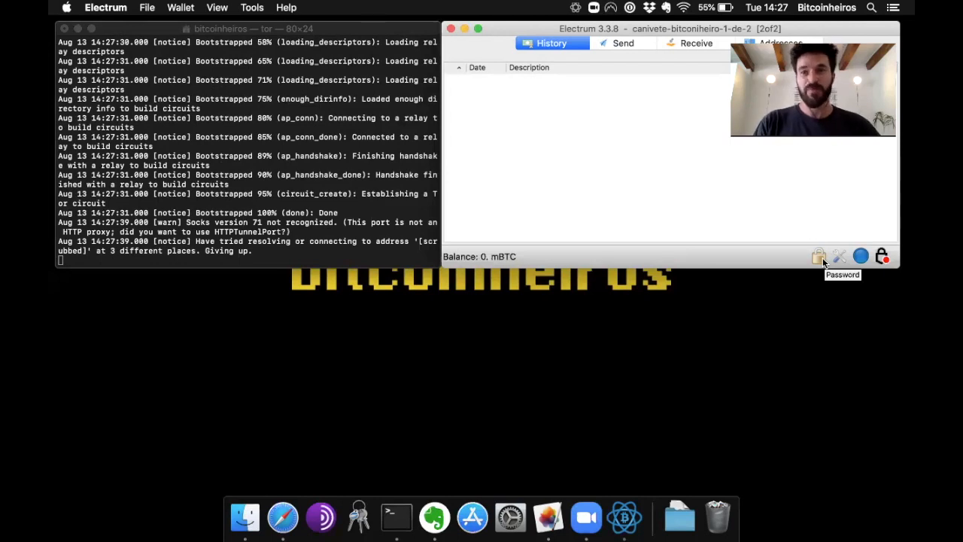
click(860, 257)
click(443, 109)
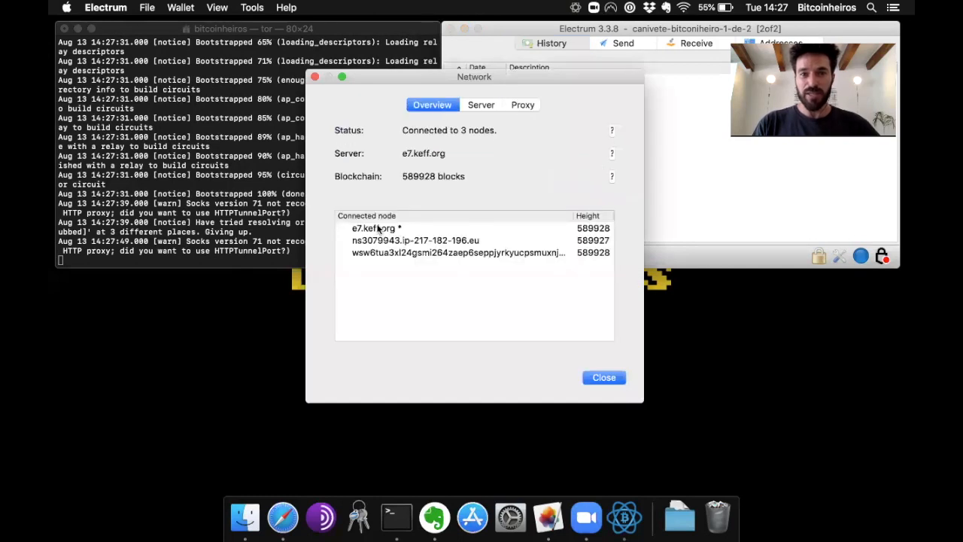